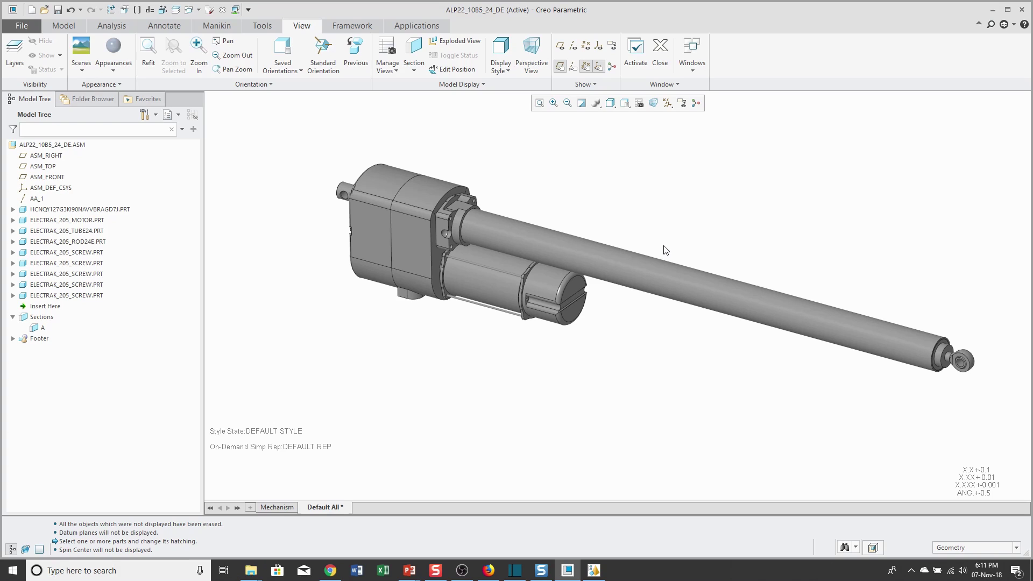
- Look at the Thomson Linear website, then expand and collapse the first part's feature list
{"action": "left_click", "coordinate": [488, 570]}
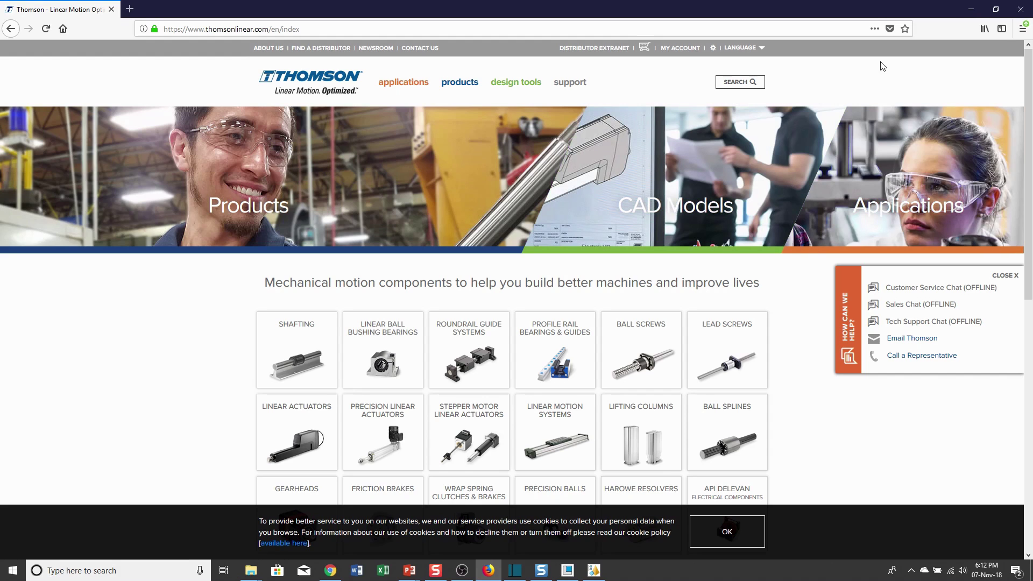
{"action": "left_click", "coordinate": [972, 10]}
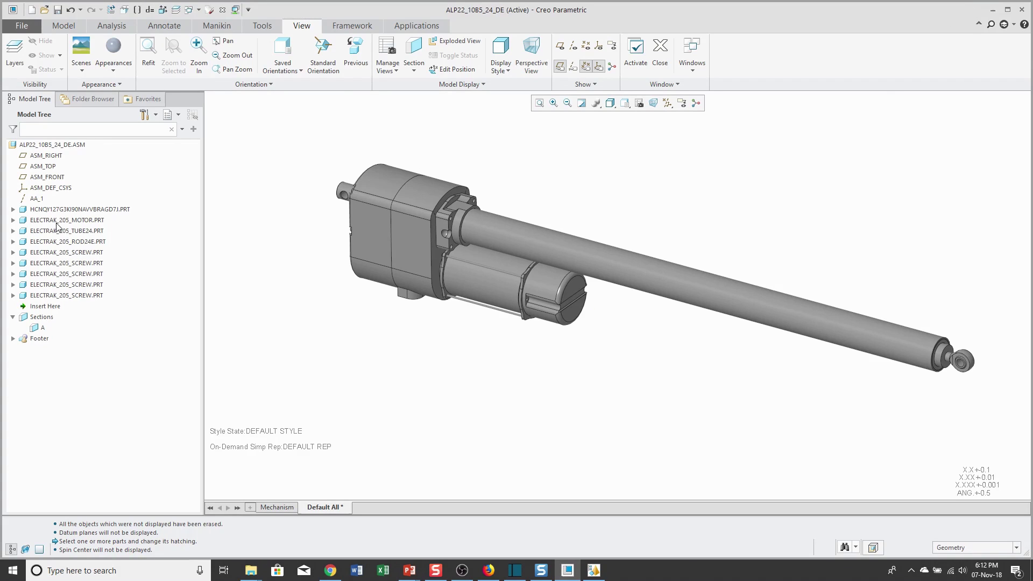
{"action": "left_click", "coordinate": [13, 209]}
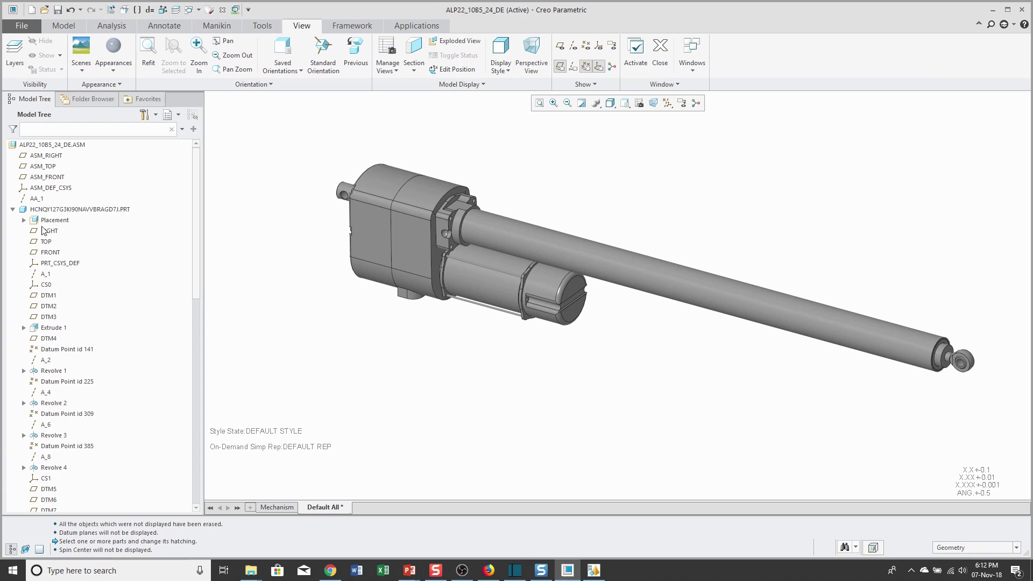
{"action": "left_click", "coordinate": [13, 210]}
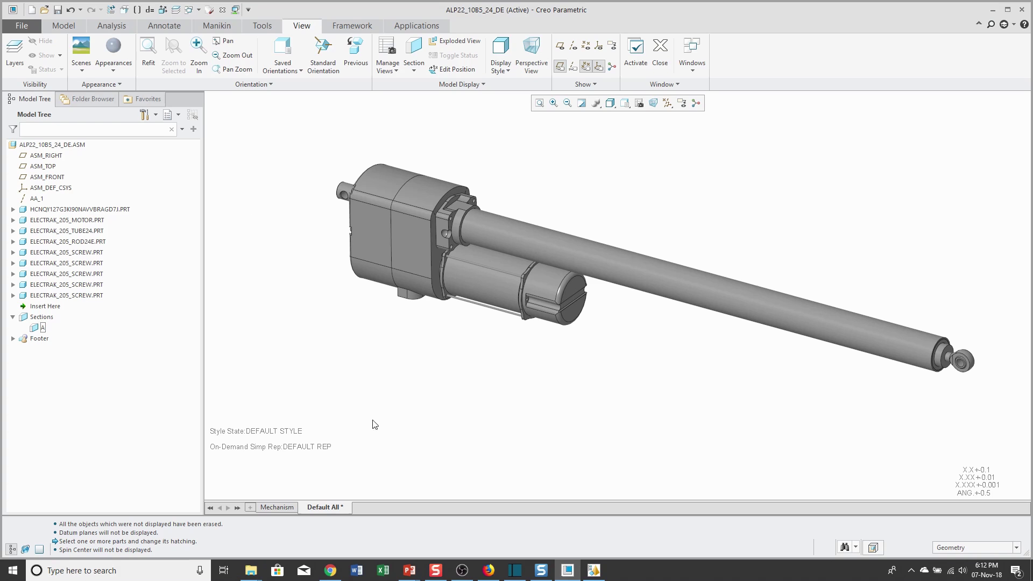
- Activate the Mechanism display state, widen the Model Tree, and select ELECTRAK_205_ROD24E.PRT
{"action": "left_click", "coordinate": [281, 508]}
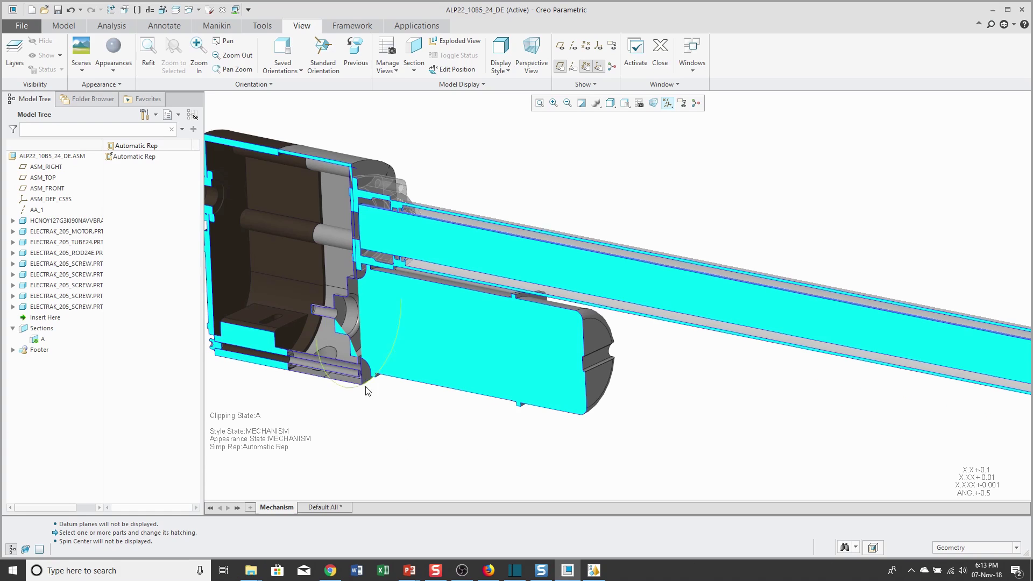
{"action": "scroll", "coordinate": [377, 425], "scroll_direction": "up", "scroll_amount": 3}
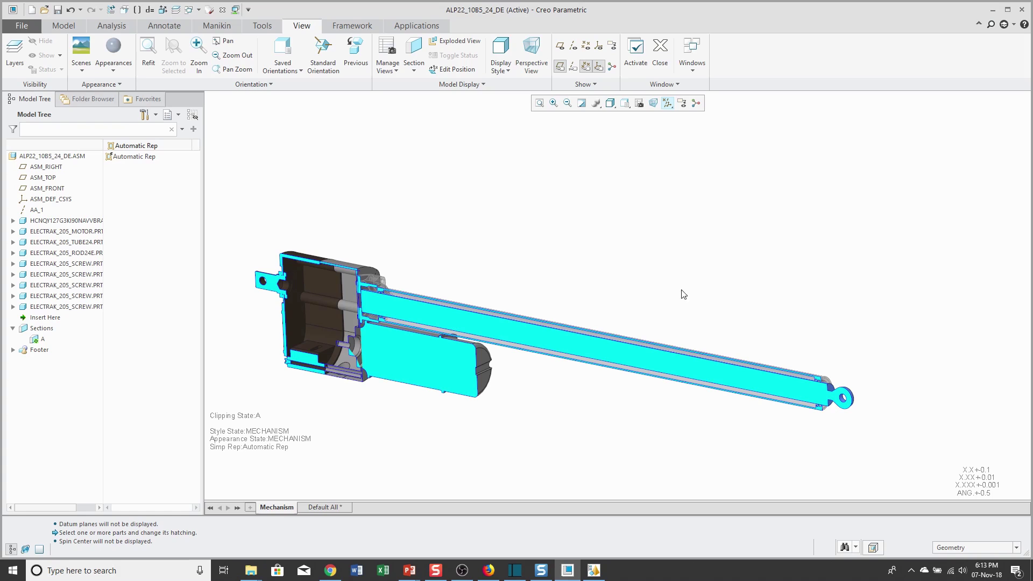
{"action": "left_click_drag", "start_coordinate": [102, 143], "coordinate": [167, 145]}
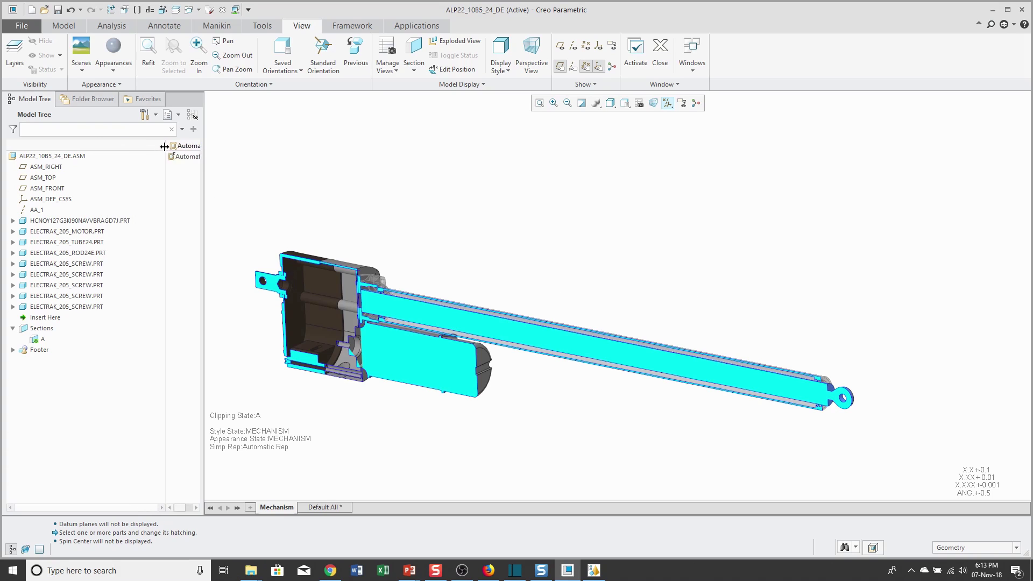
{"action": "left_click", "coordinate": [79, 254]}
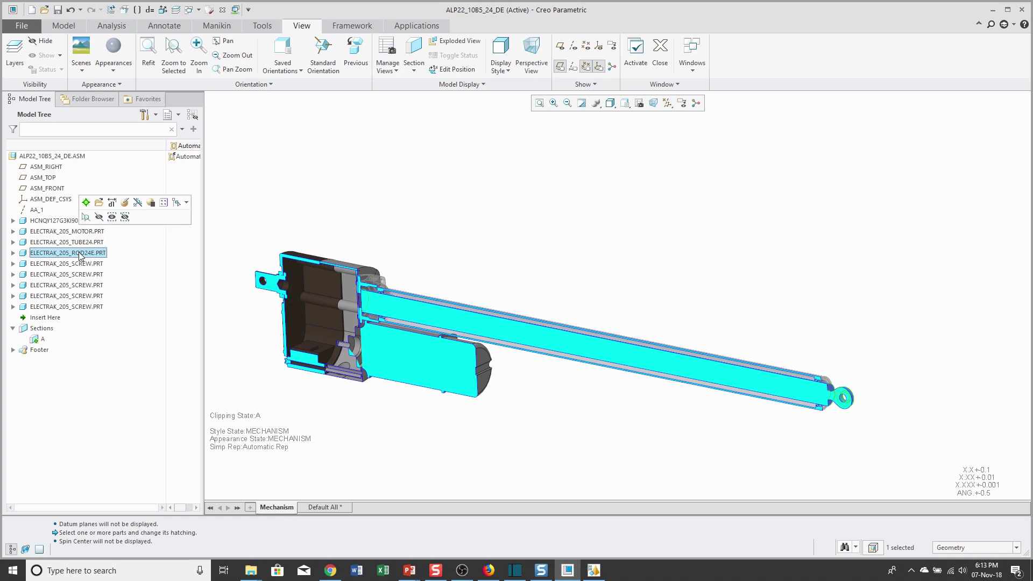
- Edit the rod's placement, delete its Fix constraint, and open the connection type list
{"action": "left_click", "coordinate": [125, 202]}
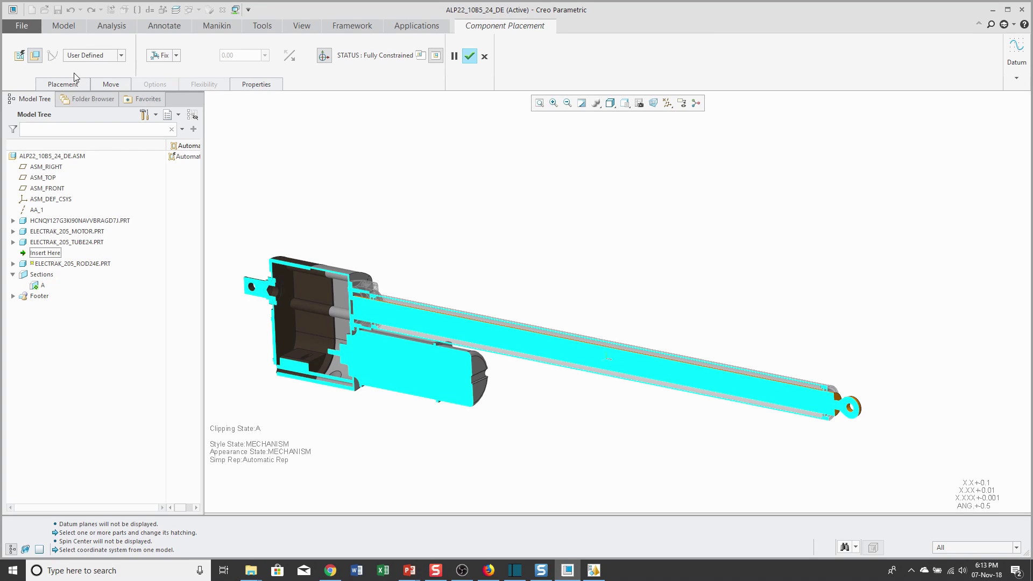
{"action": "left_click", "coordinate": [70, 86]}
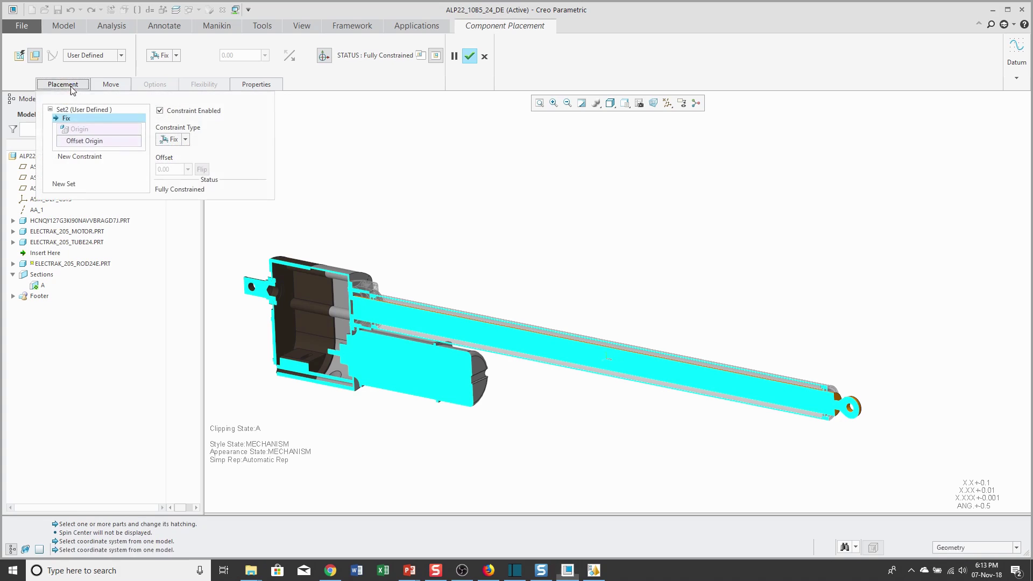
{"action": "right_click", "coordinate": [71, 119]}
{"action": "left_click", "coordinate": [95, 123]}
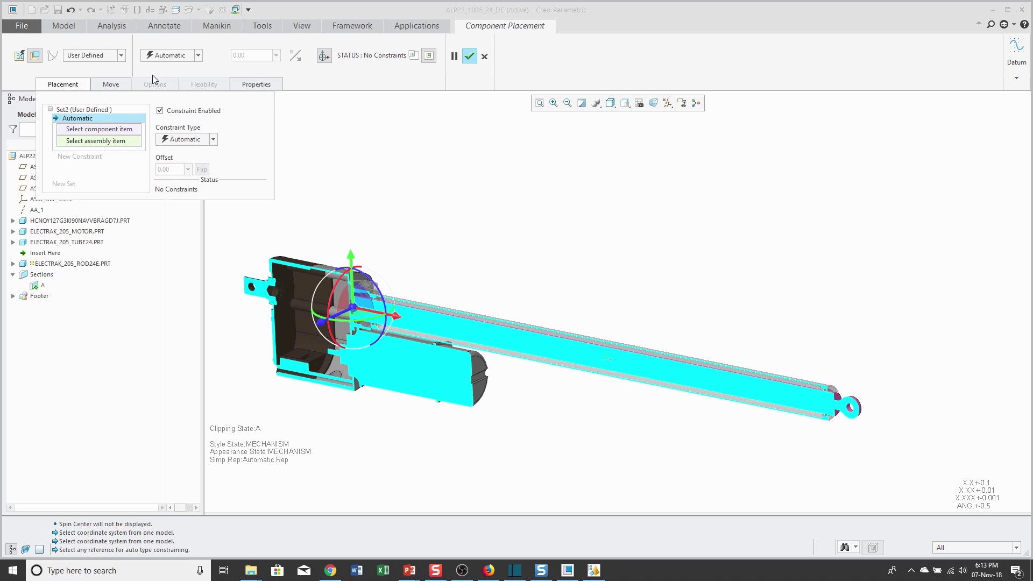
{"action": "left_click", "coordinate": [122, 57]}
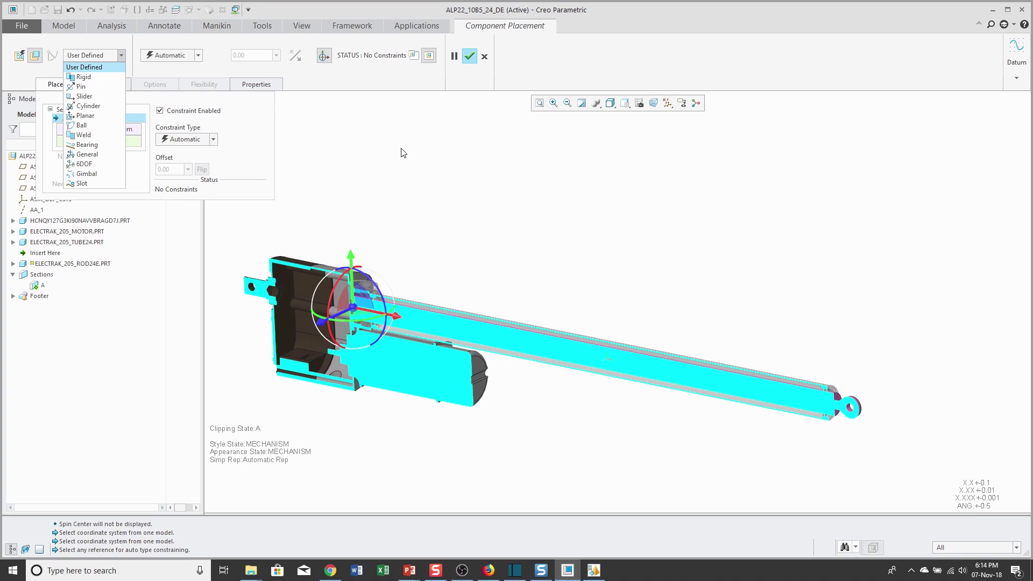
- Make the rod a Slider connection with rod and tube axes aligned
{"action": "left_click", "coordinate": [86, 96]}
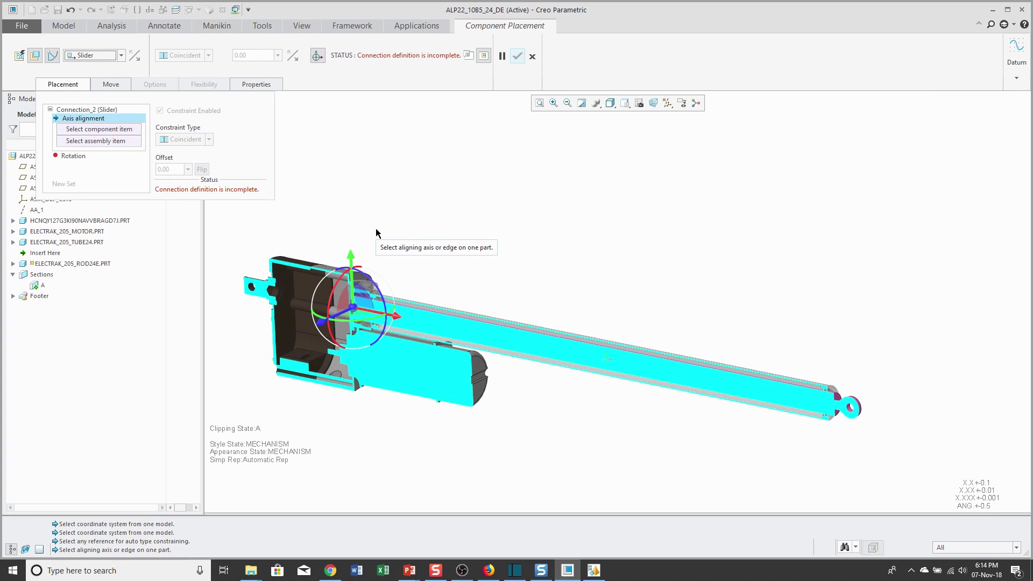
{"action": "scroll", "coordinate": [383, 311], "scroll_direction": "down", "scroll_amount": 6}
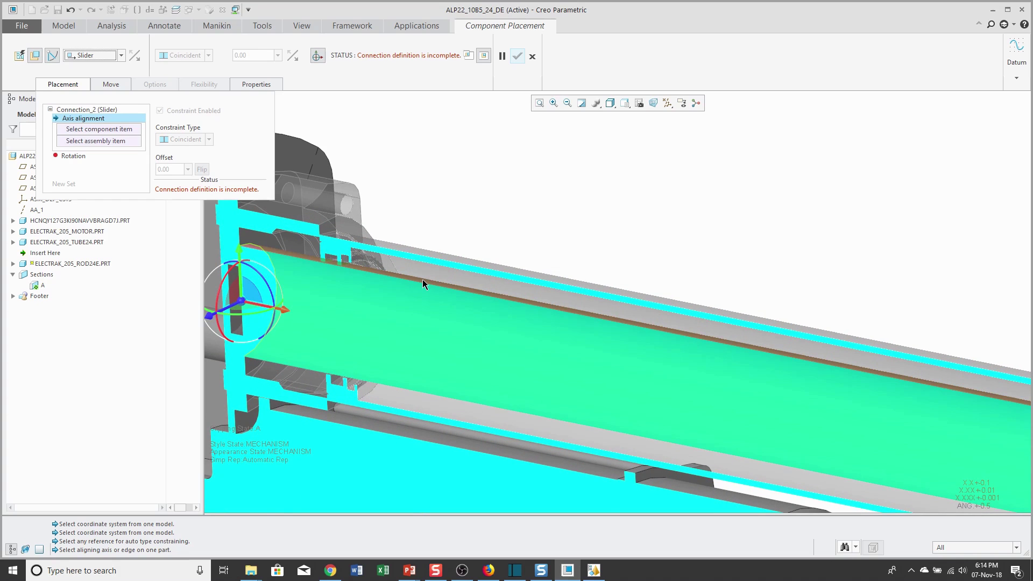
{"action": "left_click", "coordinate": [423, 282]}
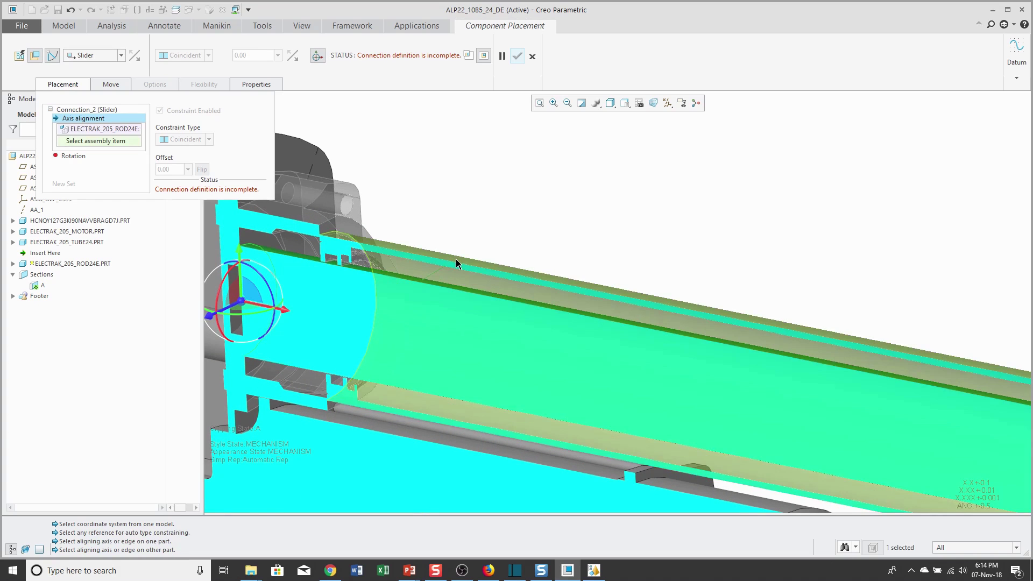
{"action": "left_click", "coordinate": [456, 259]}
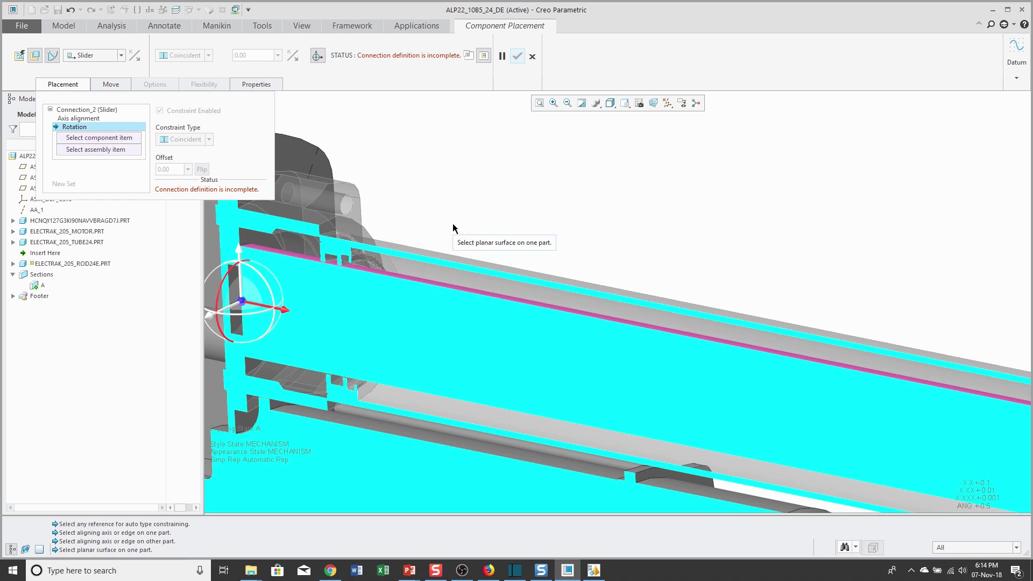
{"action": "scroll", "coordinate": [428, 221], "scroll_direction": "down", "scroll_amount": 5}
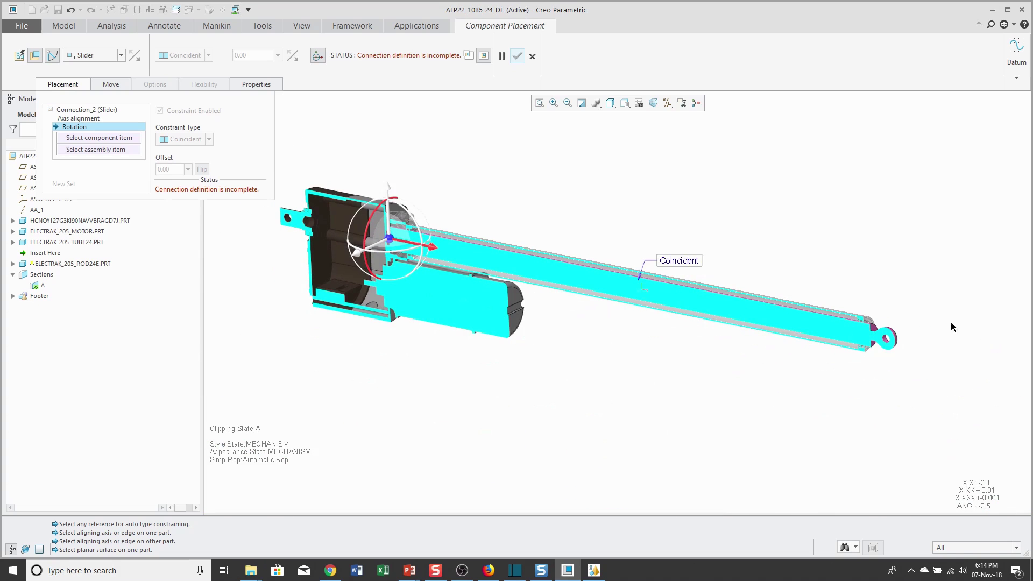
{"action": "scroll", "coordinate": [963, 339], "scroll_direction": "up", "scroll_amount": 4}
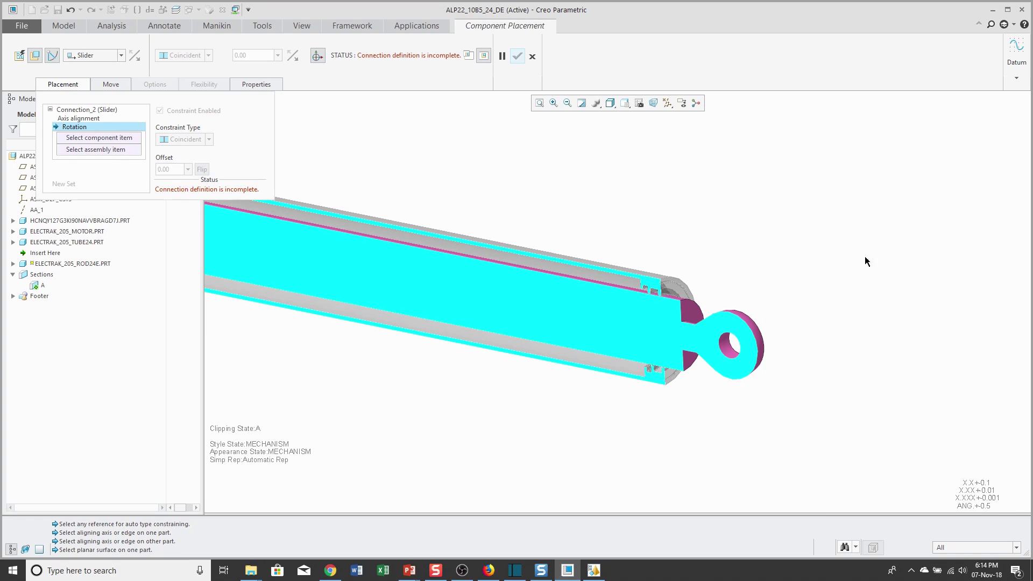
- Define the slider rotation using the rod and tube TOP datum planes, then hide planes again
{"action": "left_click", "coordinate": [668, 103]}
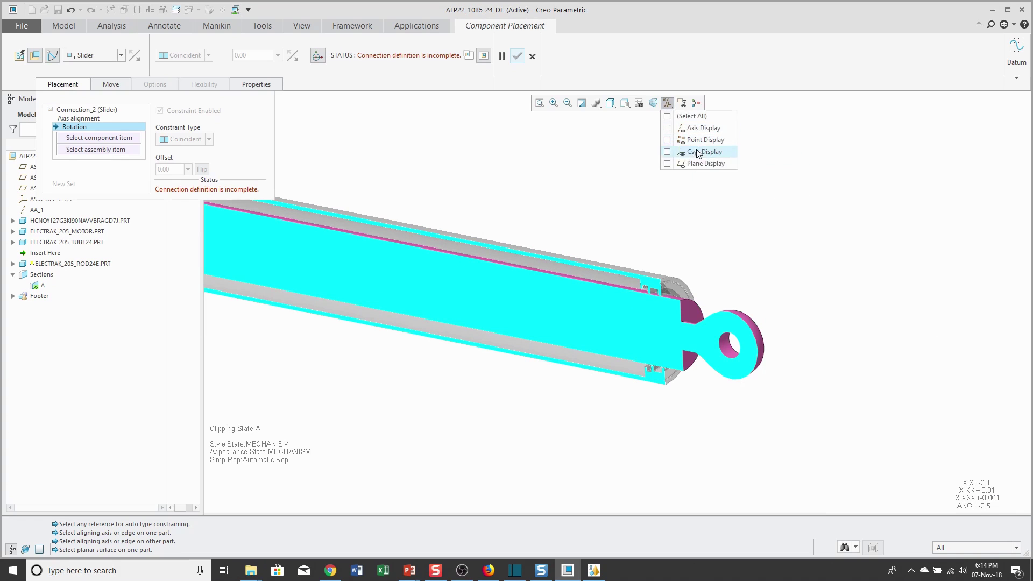
{"action": "left_click", "coordinate": [668, 164]}
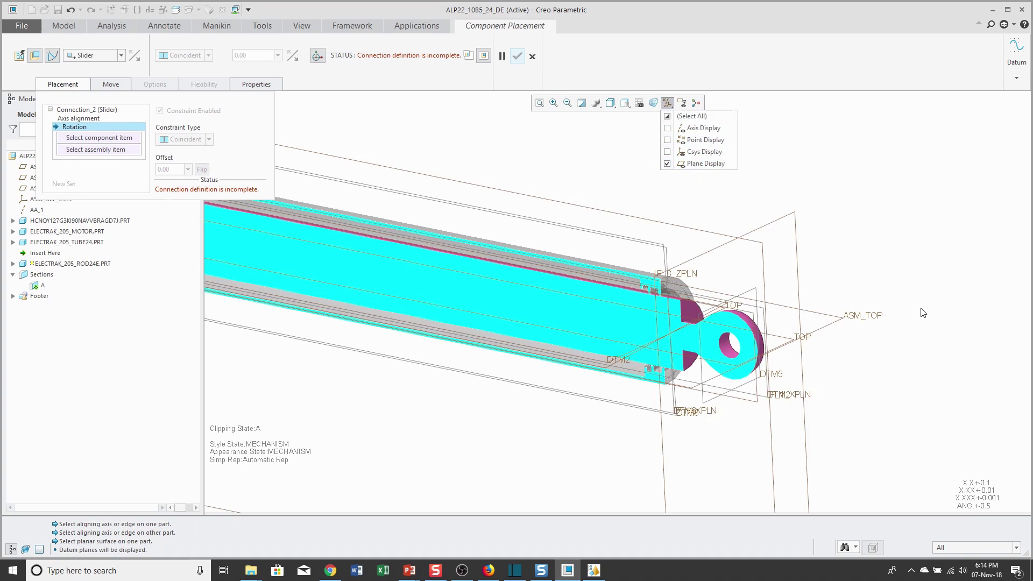
{"action": "left_click", "coordinate": [785, 327]}
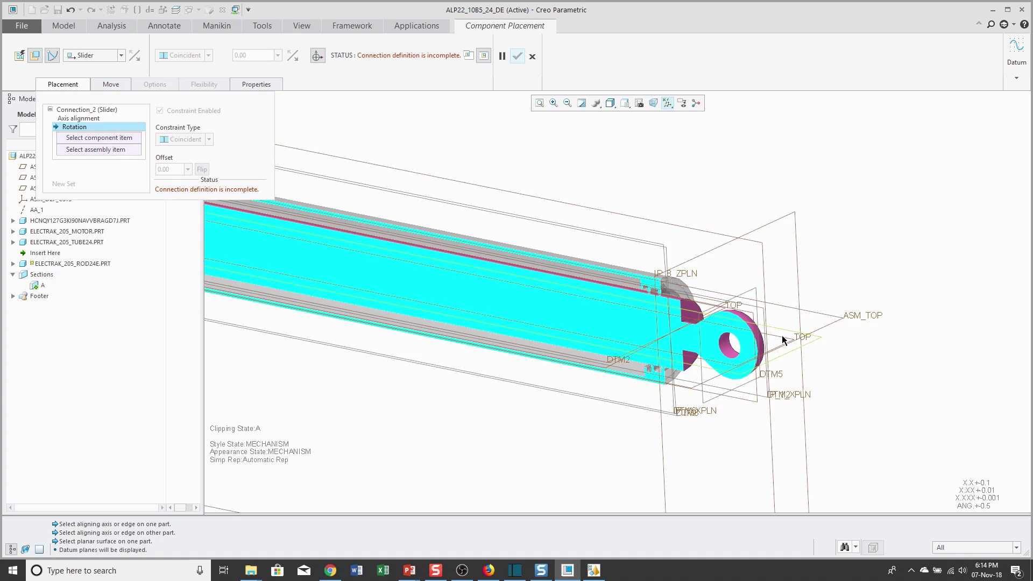
{"action": "left_click", "coordinate": [782, 339]}
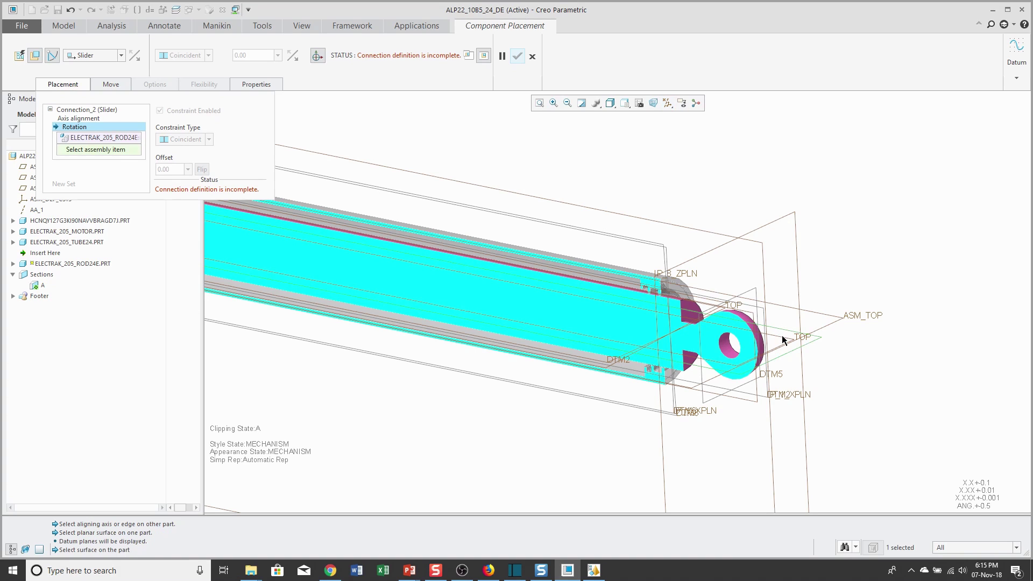
{"action": "left_click", "coordinate": [735, 305]}
{"action": "left_click", "coordinate": [667, 103]}
{"action": "left_click", "coordinate": [689, 164]}
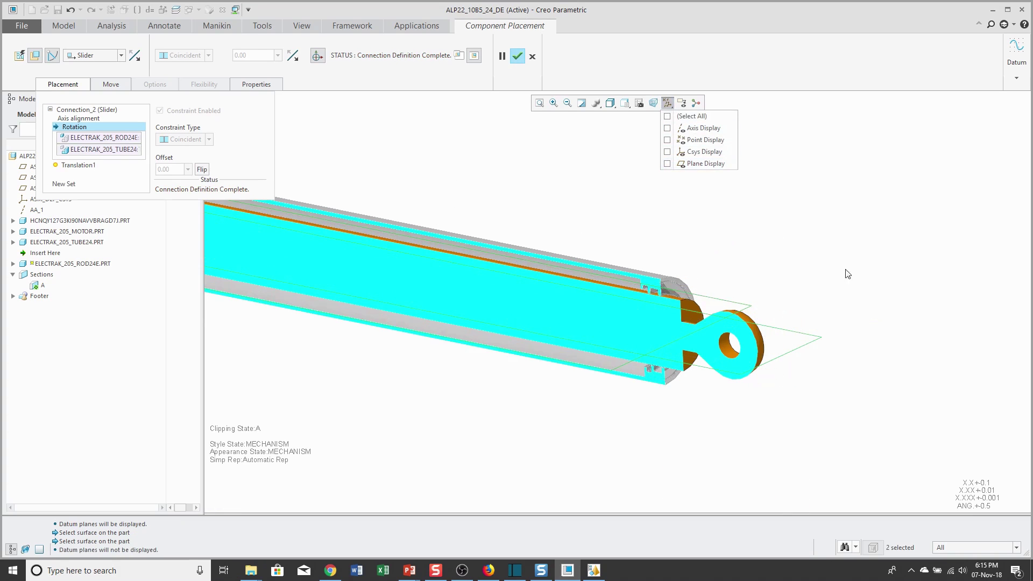
{"action": "left_click", "coordinate": [859, 304]}
{"action": "scroll", "coordinate": [861, 304], "scroll_direction": "down", "scroll_amount": 3}
{"action": "scroll", "coordinate": [895, 304], "scroll_direction": "down", "scroll_amount": 3}
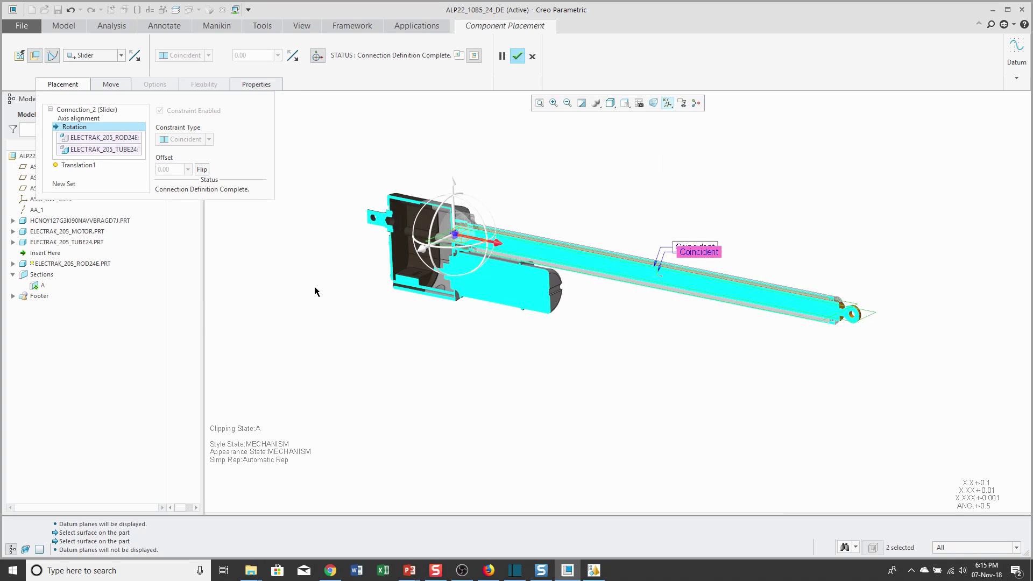
- Set the translation zero references on the tube and rod surfaces with current position 0
{"action": "left_click", "coordinate": [75, 166]}
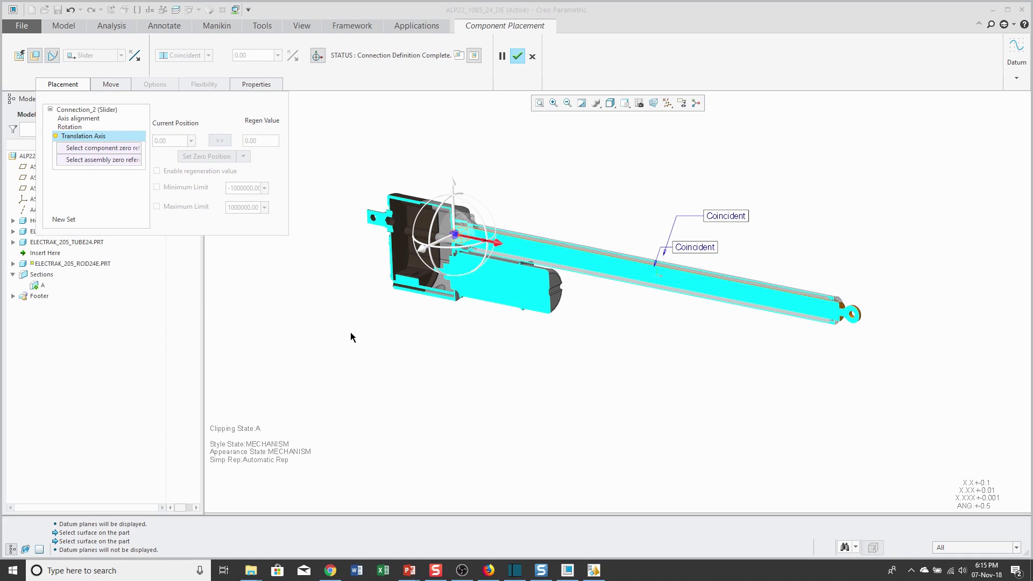
{"action": "scroll", "coordinate": [457, 233], "scroll_direction": "down", "scroll_amount": 8}
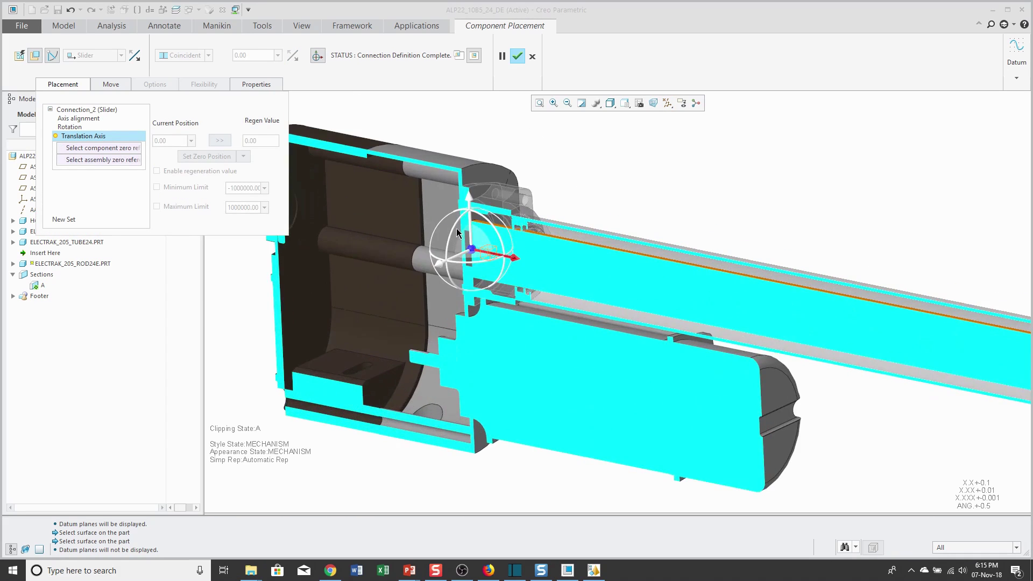
{"action": "scroll", "coordinate": [456, 233], "scroll_direction": "down", "scroll_amount": 3}
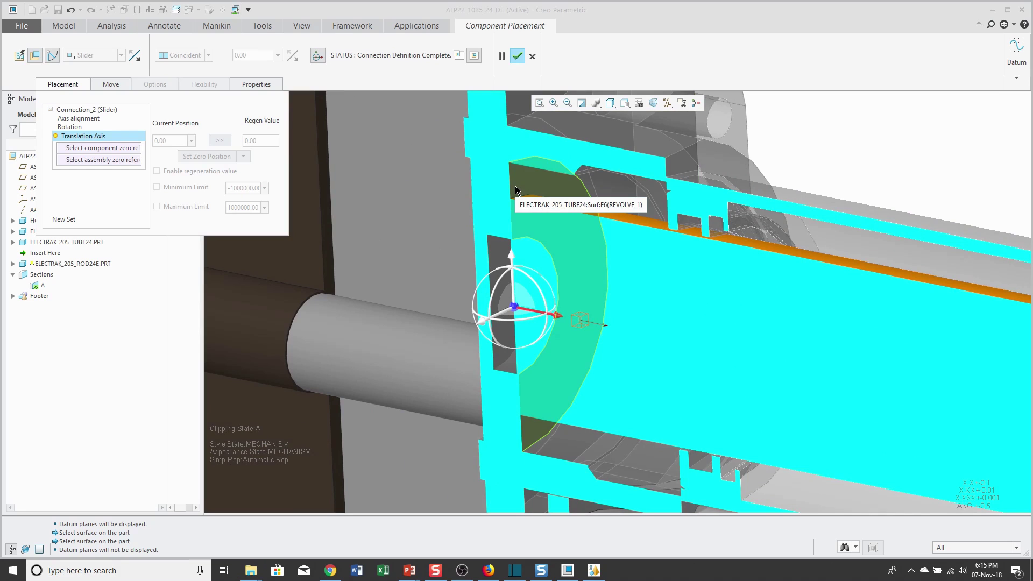
{"action": "left_click", "coordinate": [514, 186]}
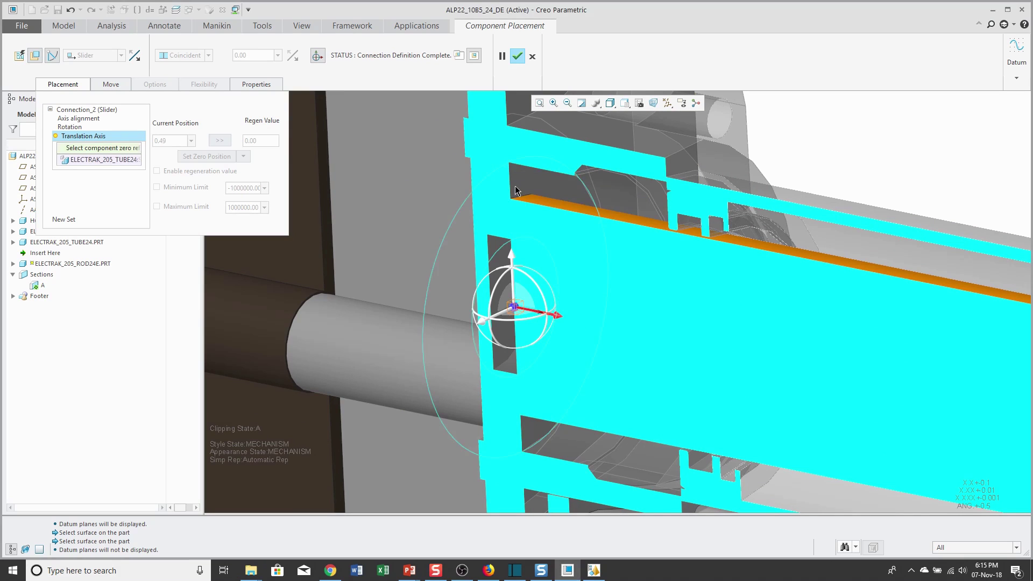
{"action": "left_click", "coordinate": [519, 226]}
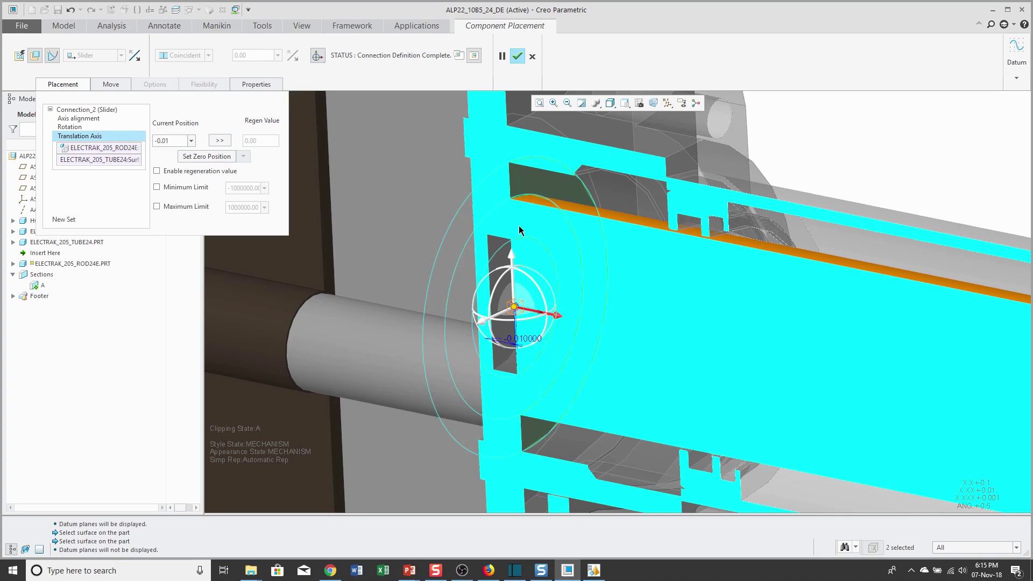
{"action": "left_click", "coordinate": [179, 138]}
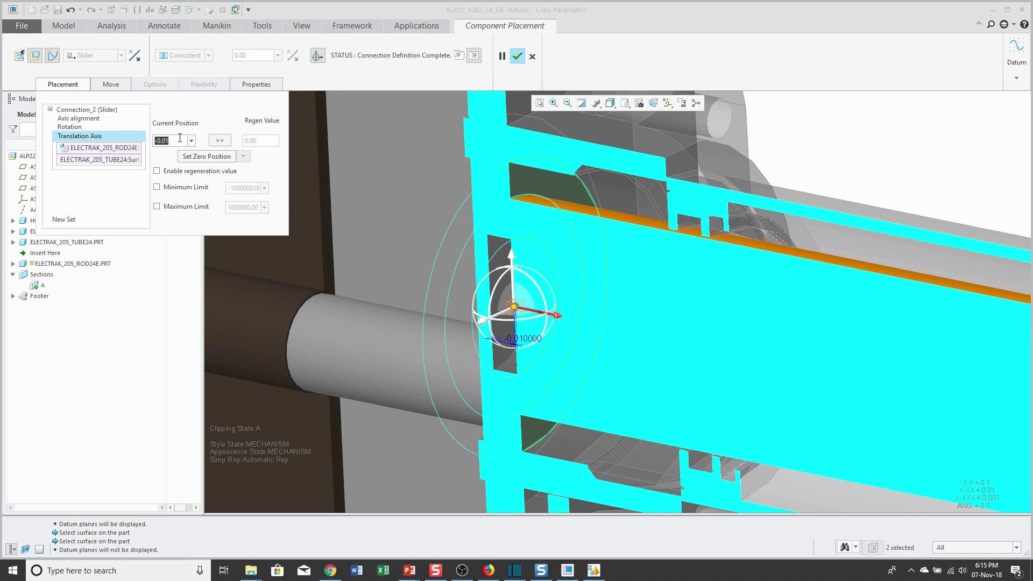
{"action": "type", "text": "0"}
{"action": "key", "text": "Return"}
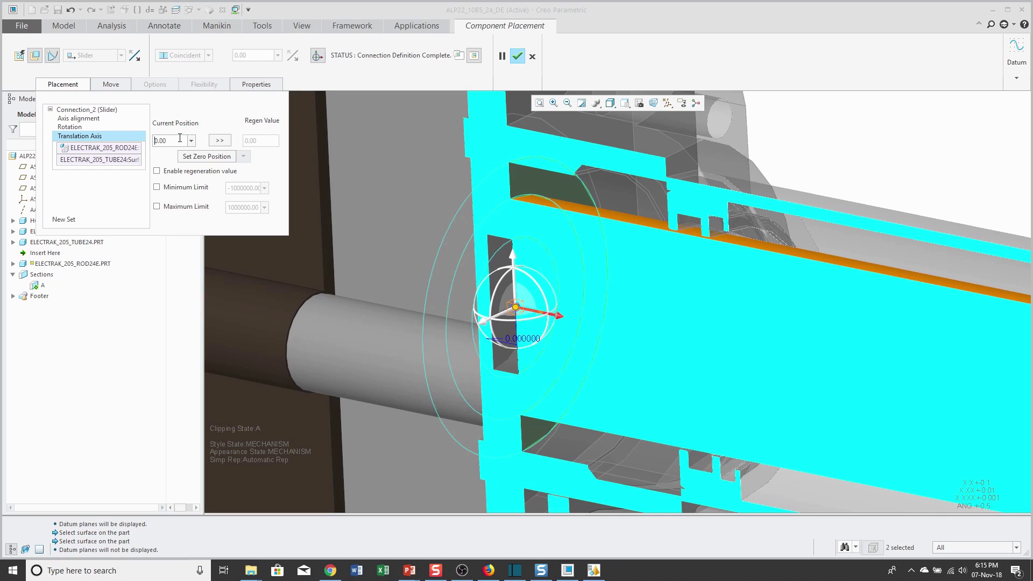
- Enable the regeneration value and limit slider travel from minimum 0 to maximum 24
{"action": "left_click", "coordinate": [157, 171]}
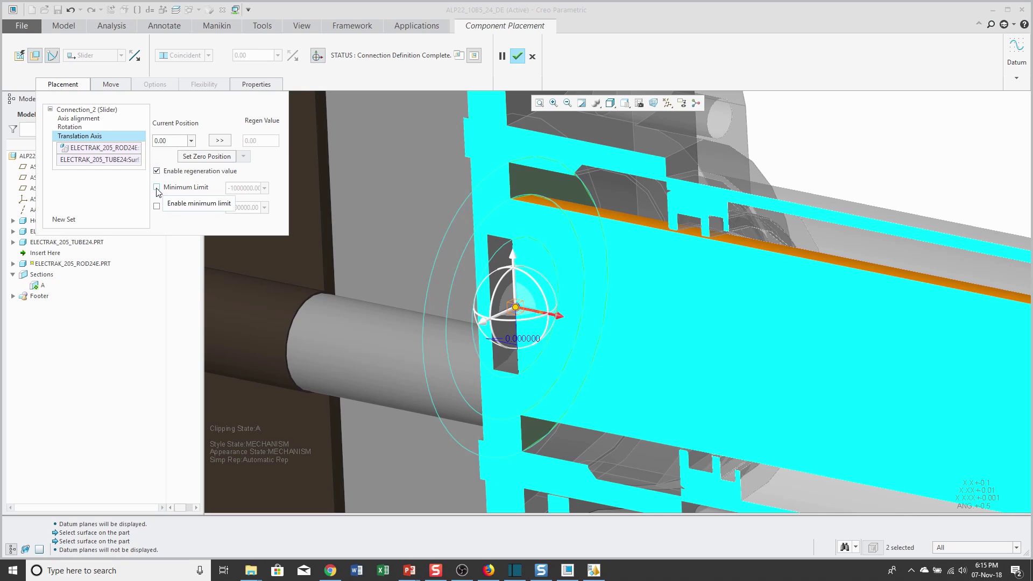
{"action": "left_click", "coordinate": [156, 187]}
{"action": "left_click", "coordinate": [157, 207]}
{"action": "double_click", "coordinate": [245, 187]}
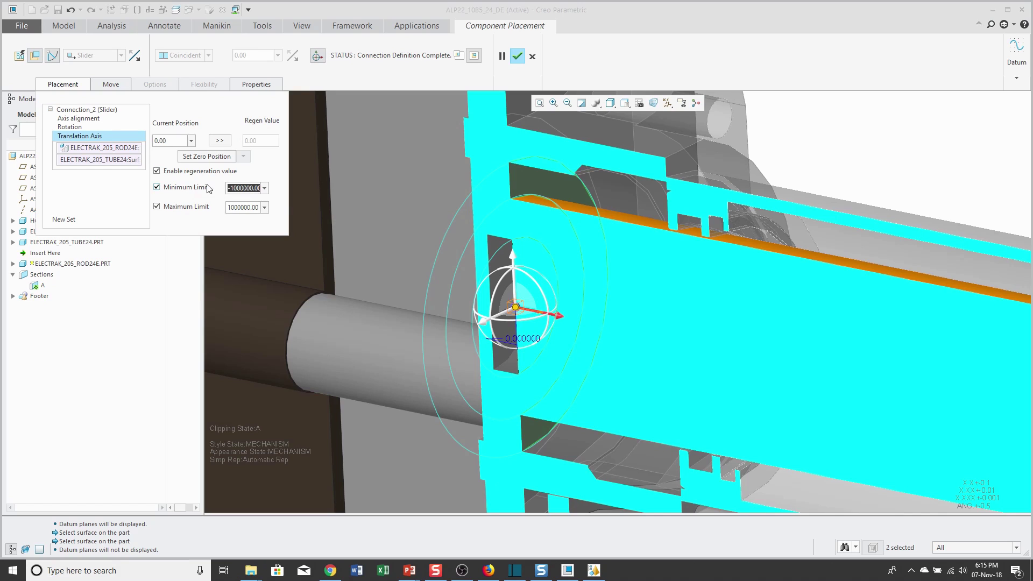
{"action": "type", "text": "0"}
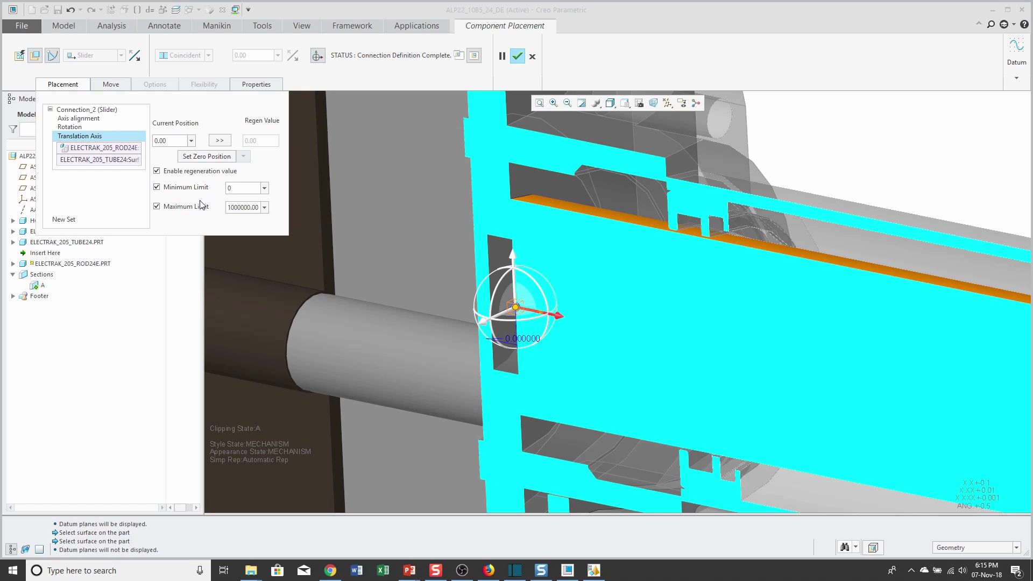
{"action": "left_click", "coordinate": [245, 209]}
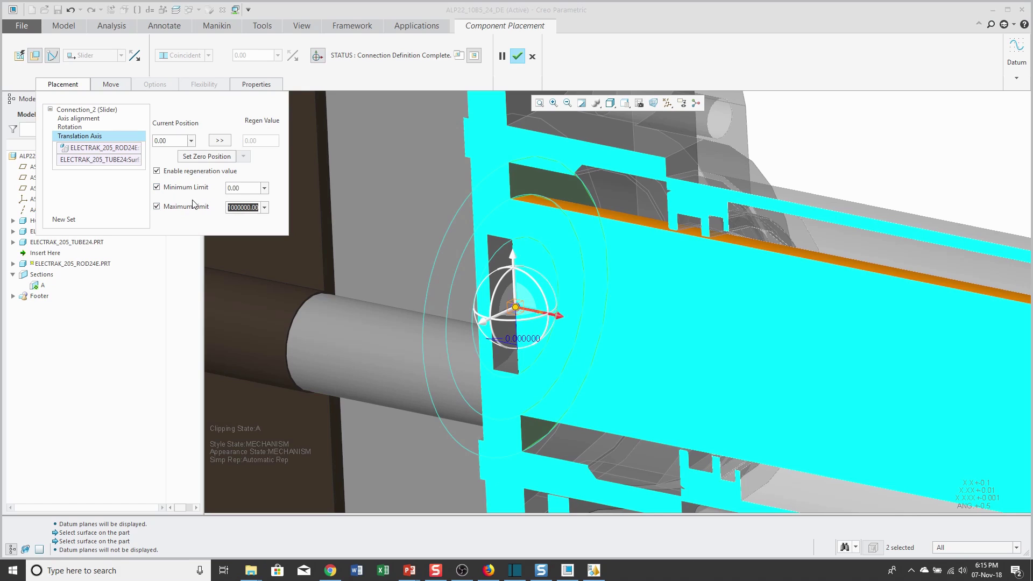
{"action": "type", "text": "24"}
{"action": "key", "text": "Return"}
{"action": "left_click", "coordinate": [517, 57]}
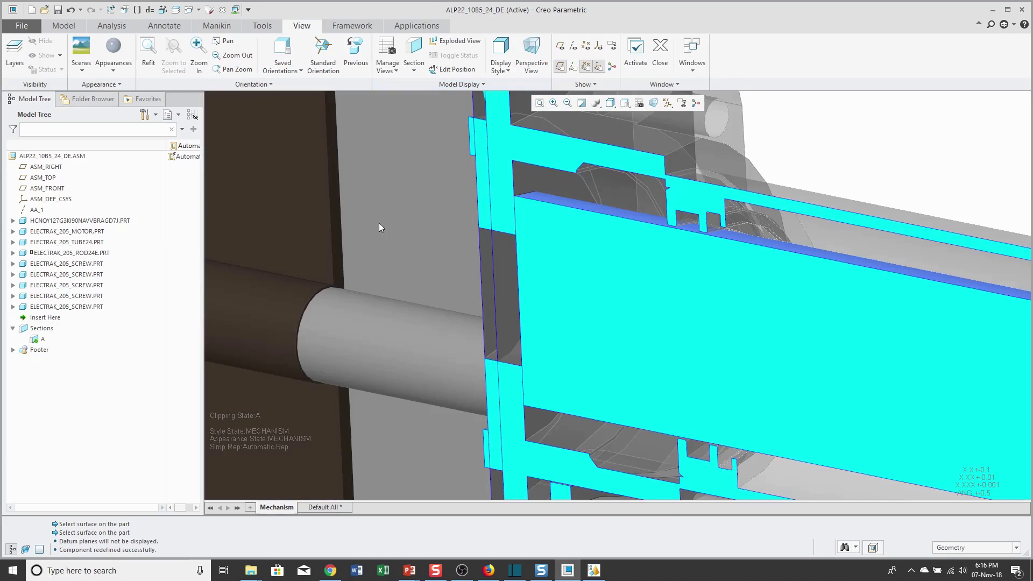
{"action": "scroll", "coordinate": [357, 239], "scroll_direction": "up", "scroll_amount": 6}
{"action": "scroll", "coordinate": [421, 247], "scroll_direction": "up", "scroll_amount": 2}
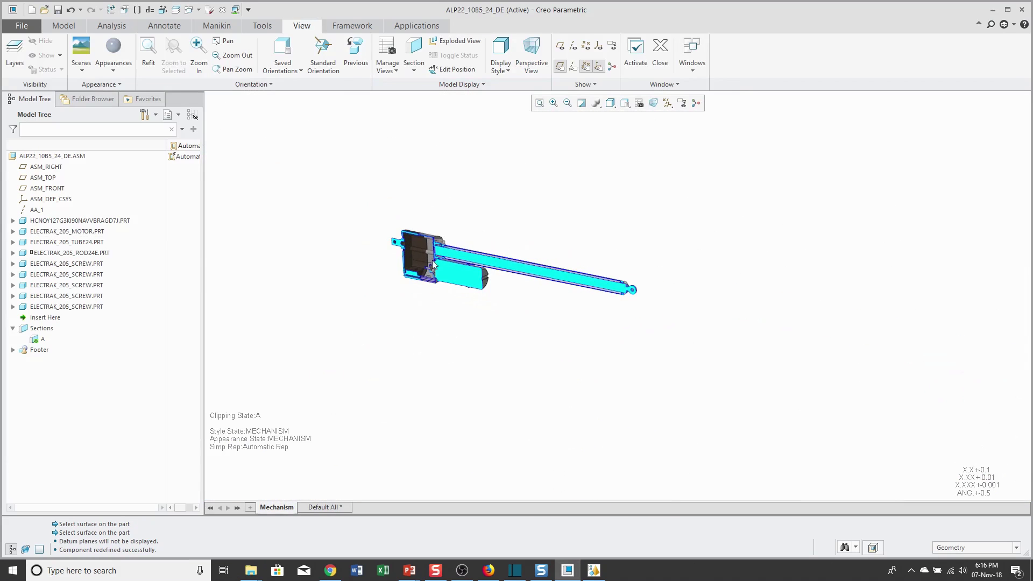
{"action": "scroll", "coordinate": [618, 282], "scroll_direction": "down", "scroll_amount": 2}
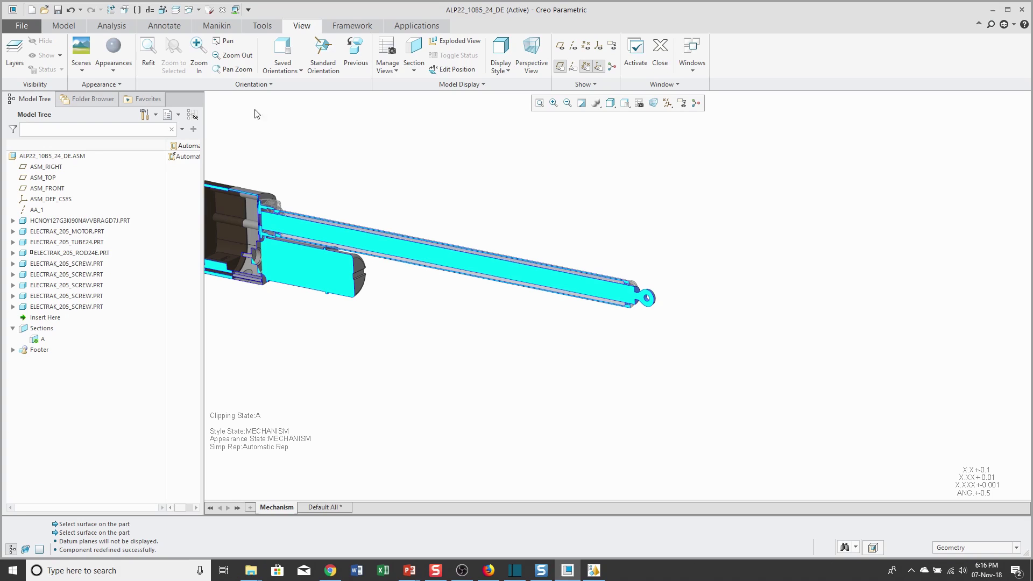
- Use Drag Components to pull the rod eyelet and leave it at the retracted position
{"action": "left_click", "coordinate": [74, 28]}
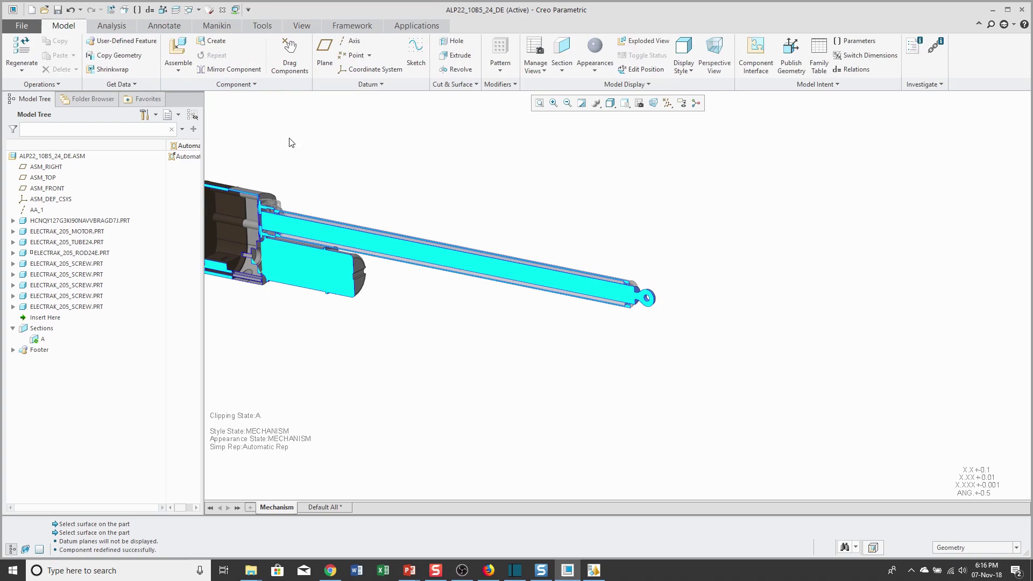
{"action": "left_click", "coordinate": [289, 56]}
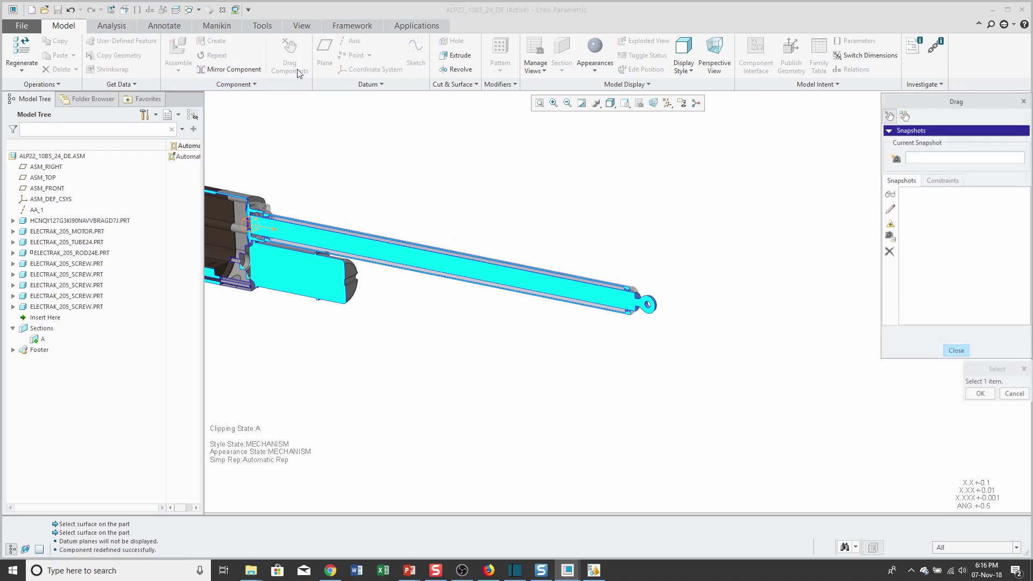
{"action": "left_click", "coordinate": [649, 301]}
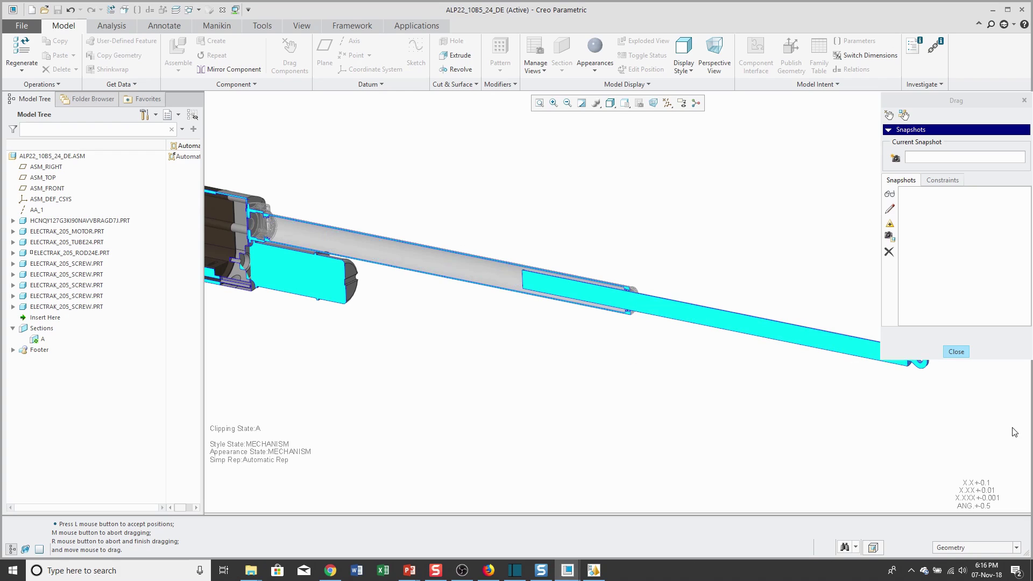
{"action": "left_click", "coordinate": [538, 358]}
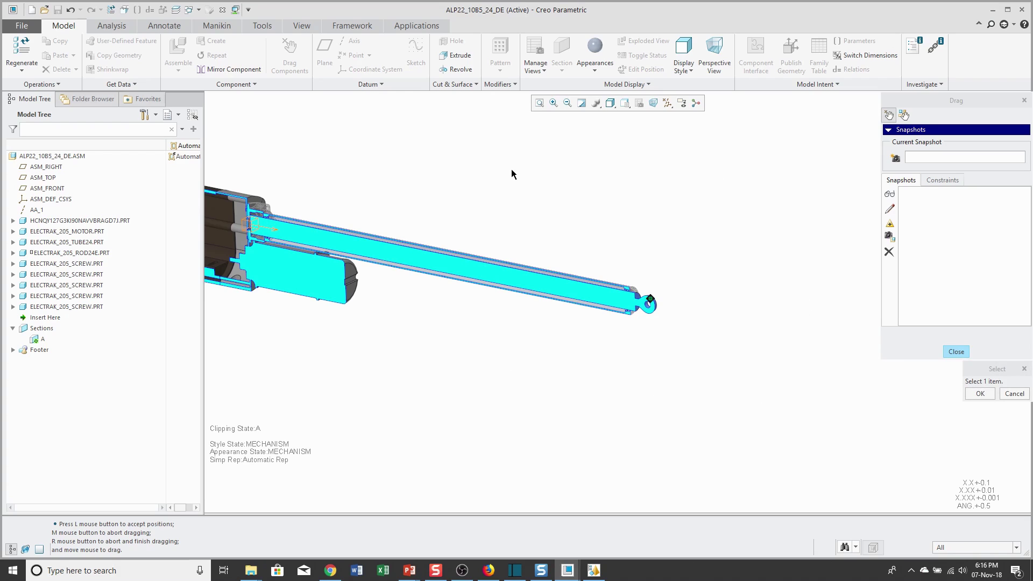
- Save the current rod position as a snapshot named RETRACTED
{"action": "left_click", "coordinate": [895, 160]}
{"action": "double_click", "coordinate": [942, 157]}
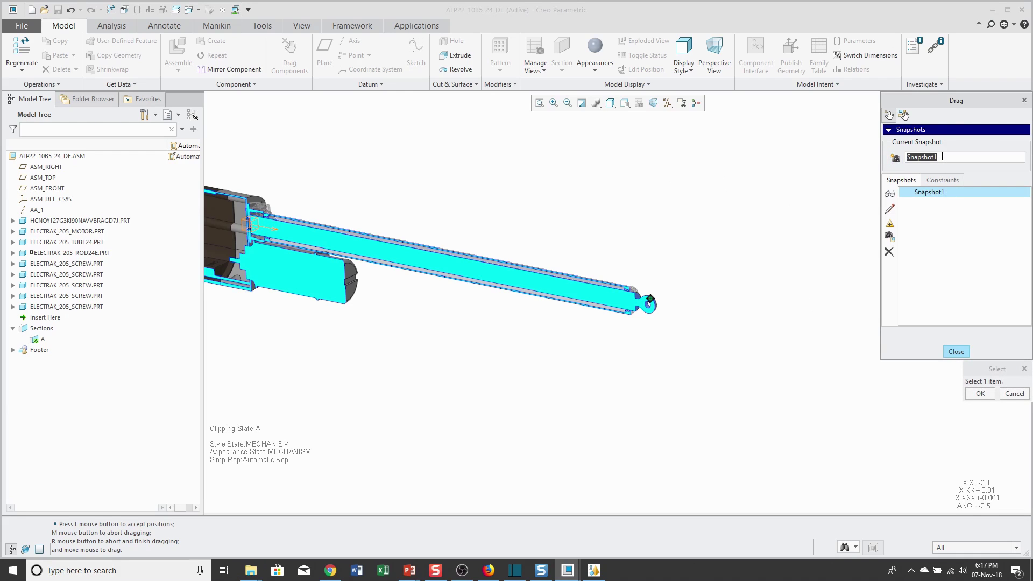
{"action": "type", "text": "RETRACTED"}
{"action": "key", "text": "Return"}
- Drag the rod out and save that position as snapshot EXTENDED
{"action": "left_click", "coordinate": [652, 302]}
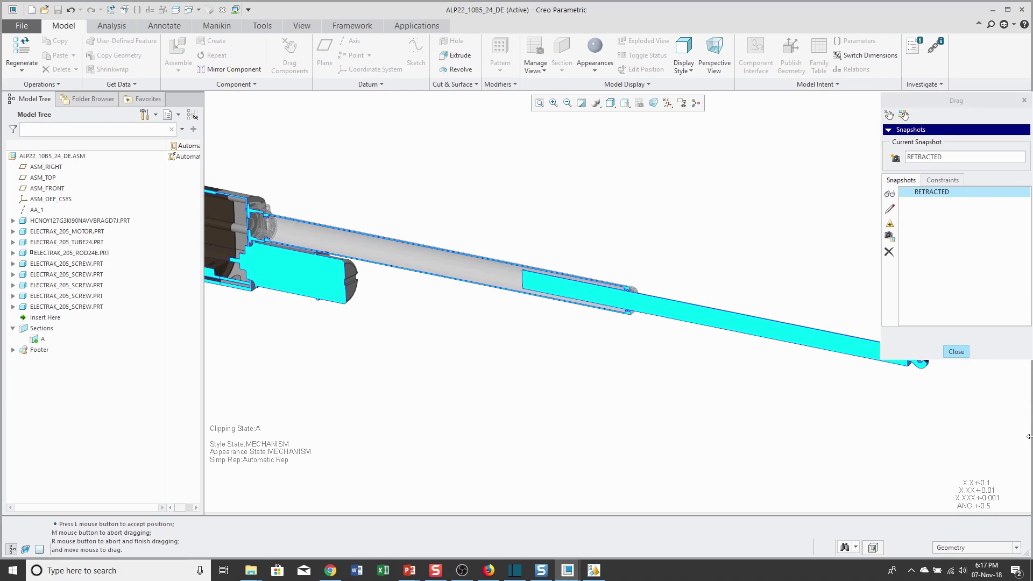
{"action": "left_click", "coordinate": [1022, 462]}
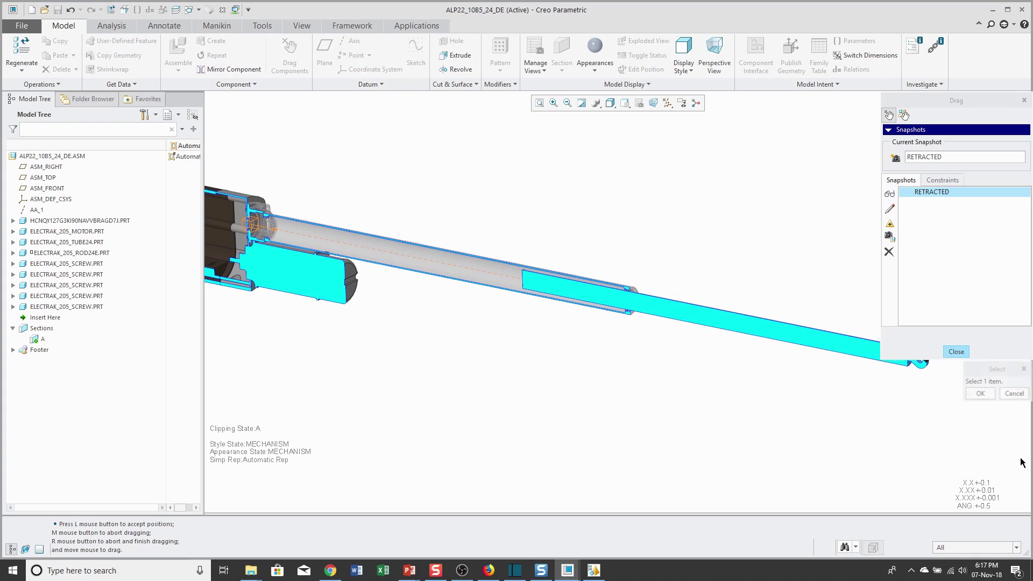
{"action": "left_click", "coordinate": [895, 157]}
{"action": "double_click", "coordinate": [922, 158]}
{"action": "type", "text": "EXTENDED"}
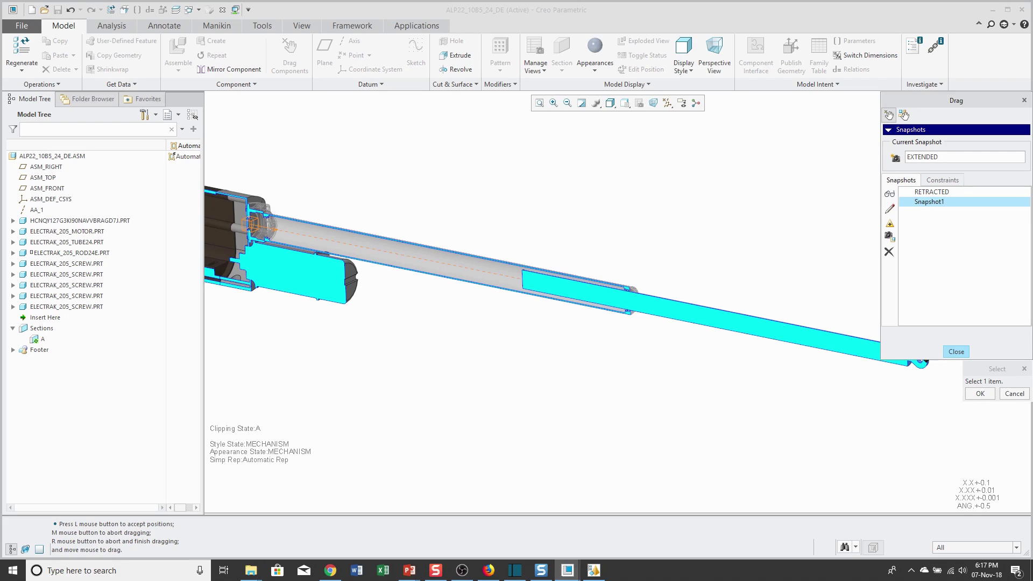
{"action": "key", "text": "Return"}
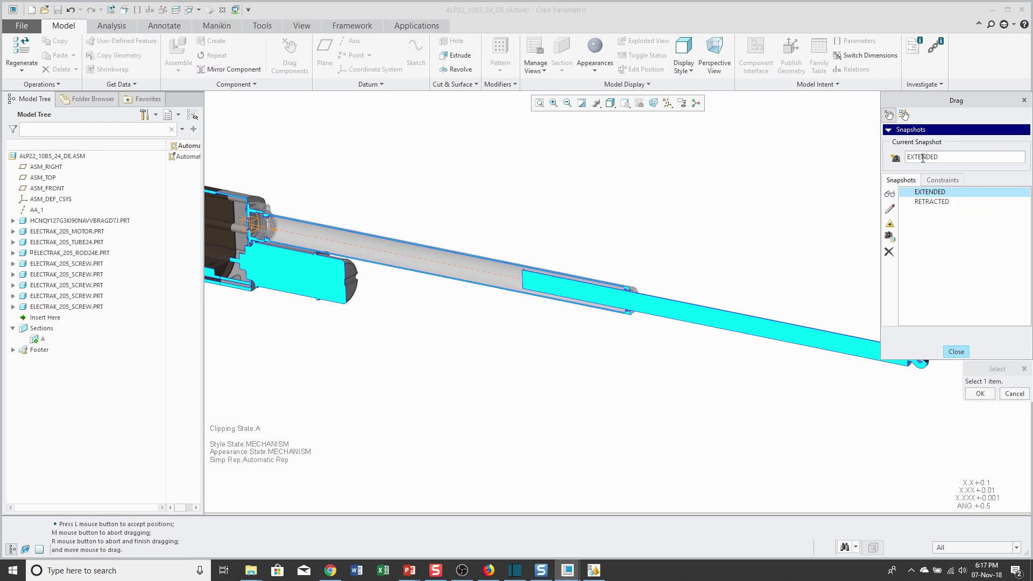
- Preview both snapshots, flag EXTENDED for drawings, reapply RETRACTED, and close the Drag tool
{"action": "double_click", "coordinate": [935, 203]}
{"action": "double_click", "coordinate": [935, 192]}
{"action": "left_click", "coordinate": [889, 237]}
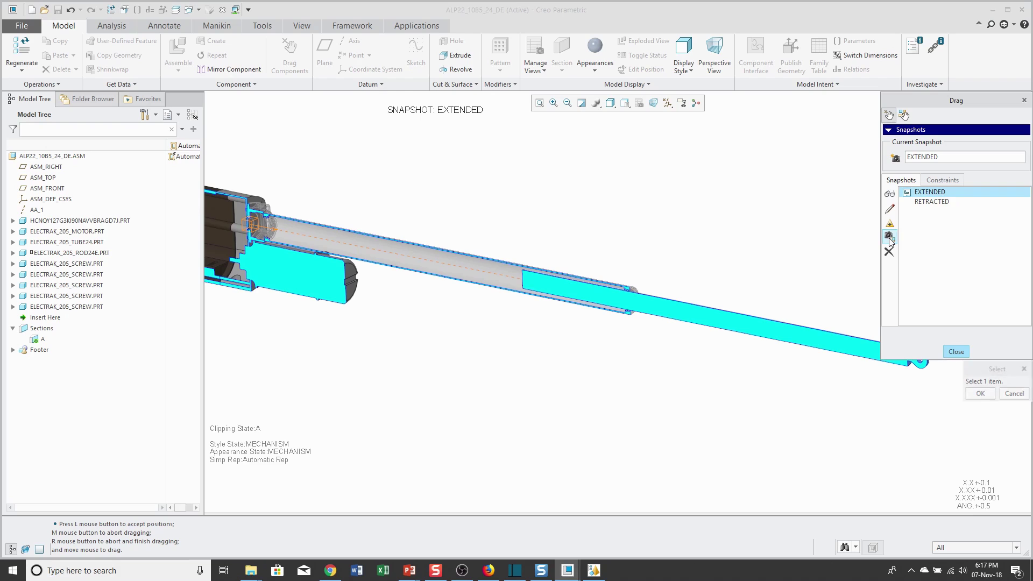
{"action": "left_click", "coordinate": [931, 202]}
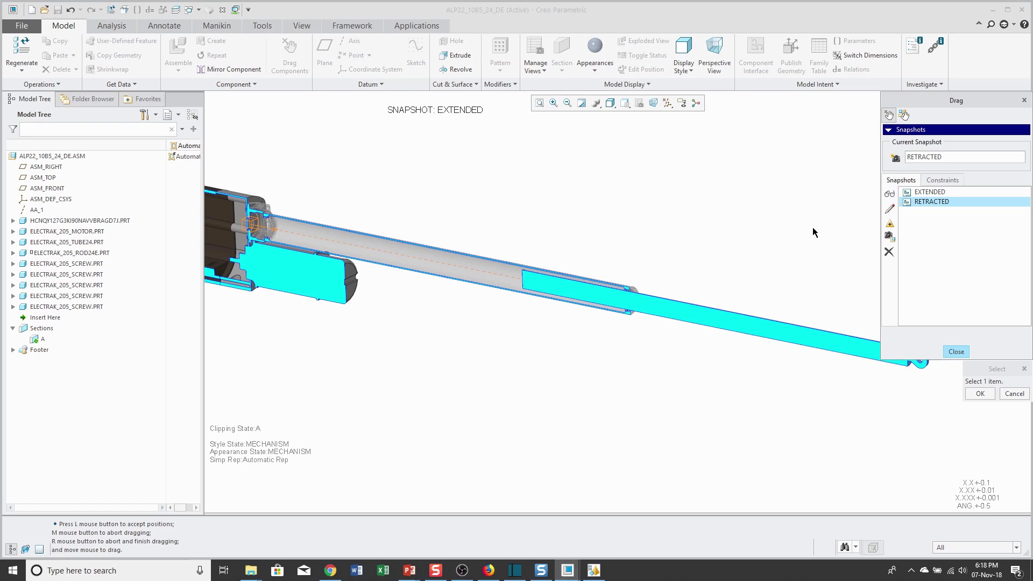
{"action": "left_click", "coordinate": [939, 205]}
{"action": "double_click", "coordinate": [939, 203]}
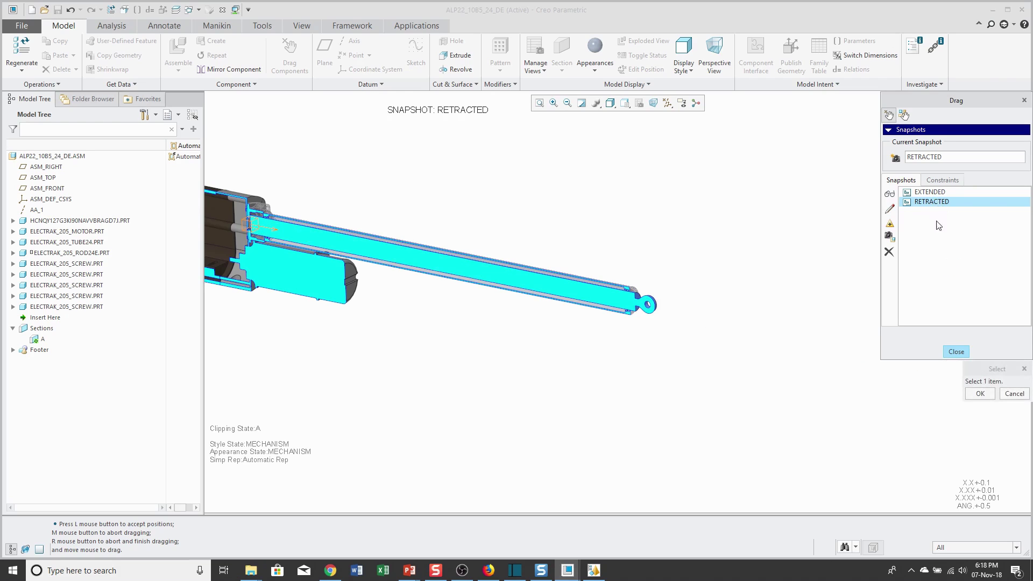
{"action": "left_click", "coordinate": [956, 352]}
- Save a copy of the assembly as Creo View alp22_10b5_24_de.pvz and switch to Creo View Express
{"action": "key", "text": "ctrl+d"}
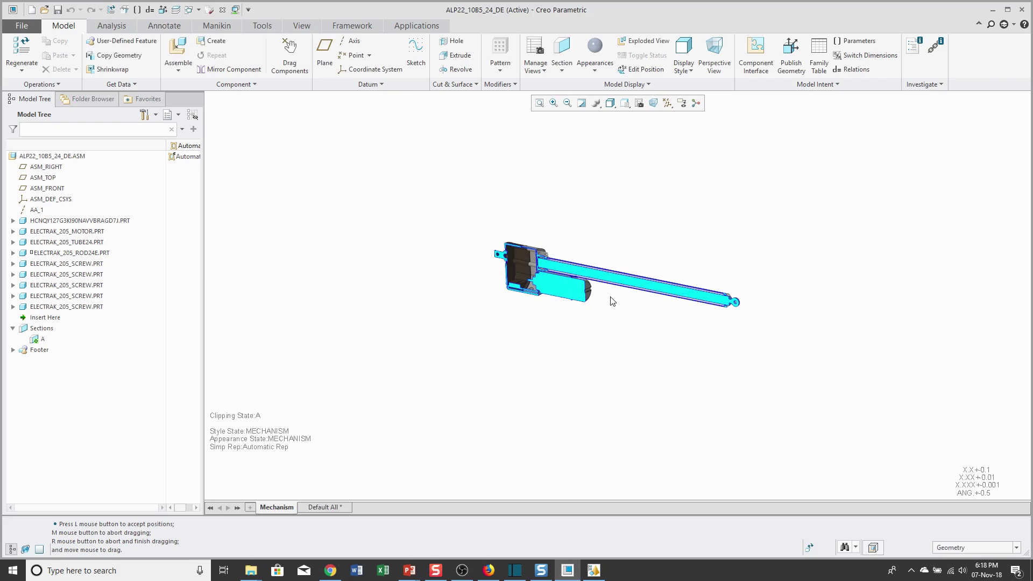
{"action": "scroll", "coordinate": [612, 301], "scroll_direction": "up", "scroll_amount": 5}
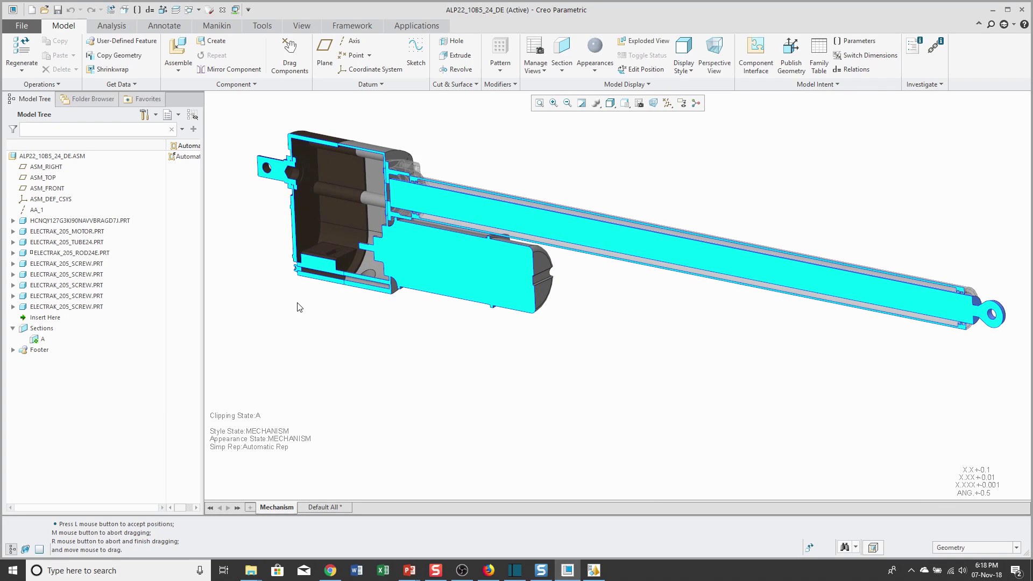
{"action": "left_click", "coordinate": [22, 26]}
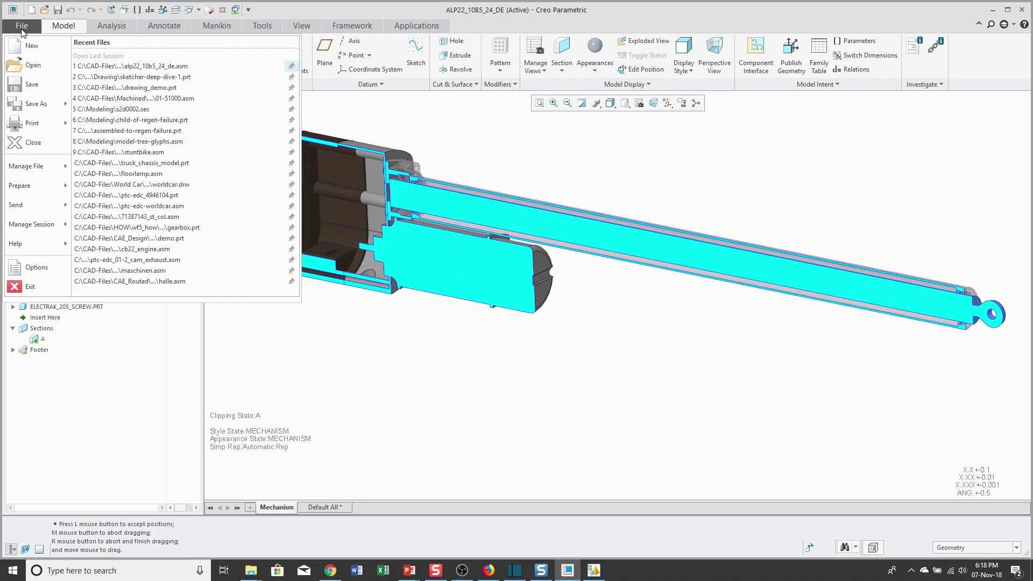
{"action": "mouse_move", "coordinate": [35, 103]}
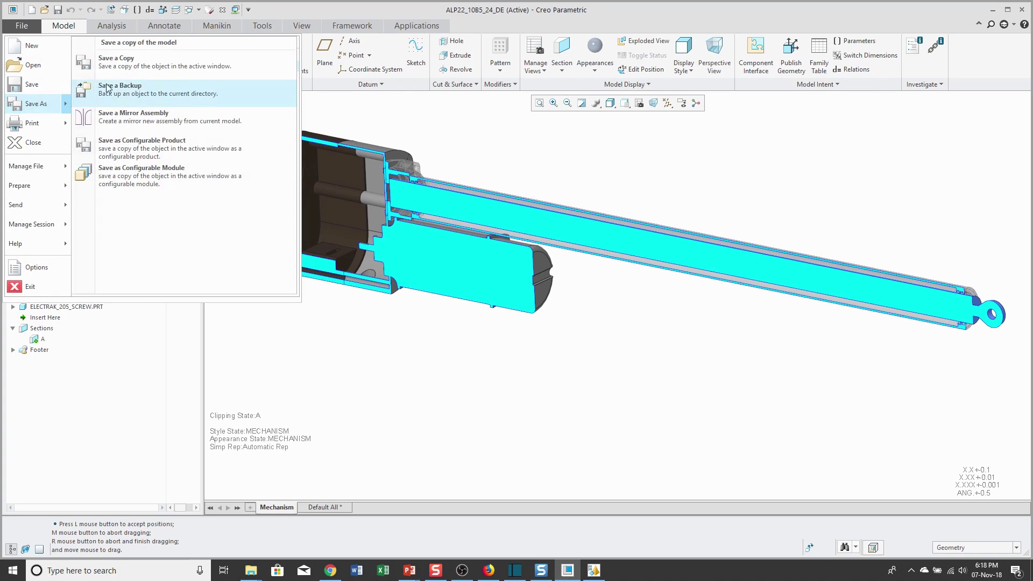
{"action": "left_click", "coordinate": [116, 59]}
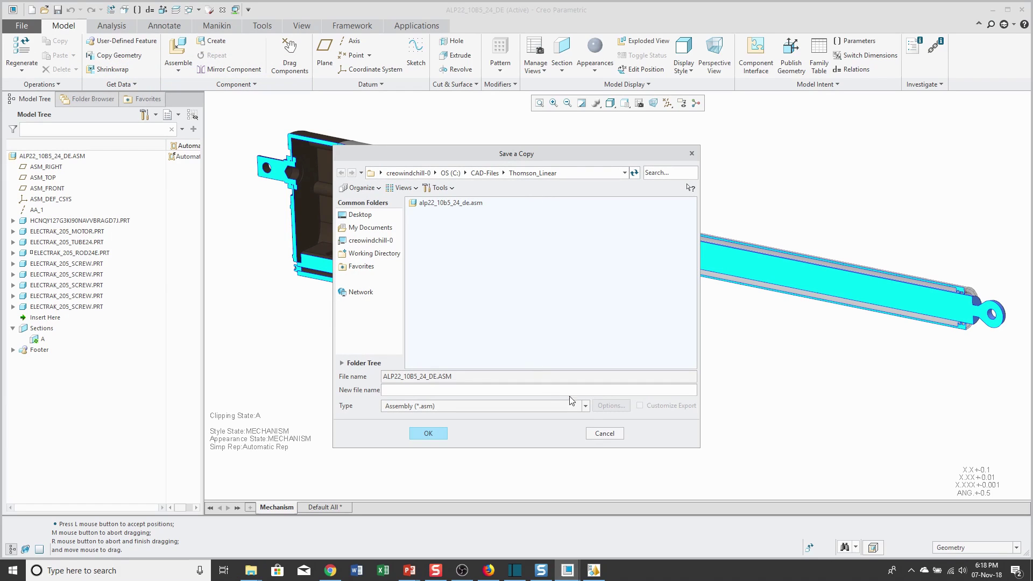
{"action": "left_click", "coordinate": [585, 406]}
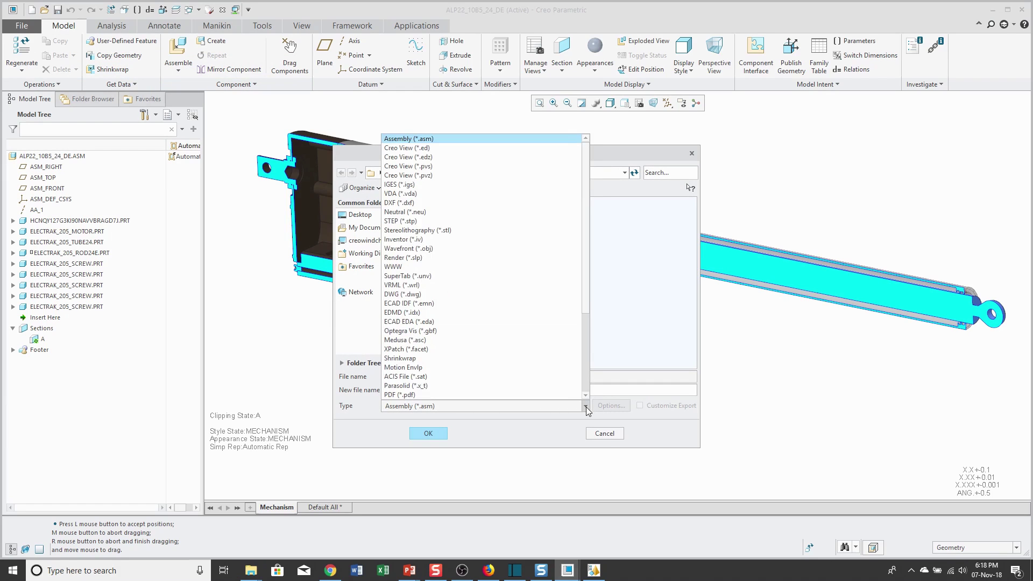
{"action": "left_click", "coordinate": [510, 175]}
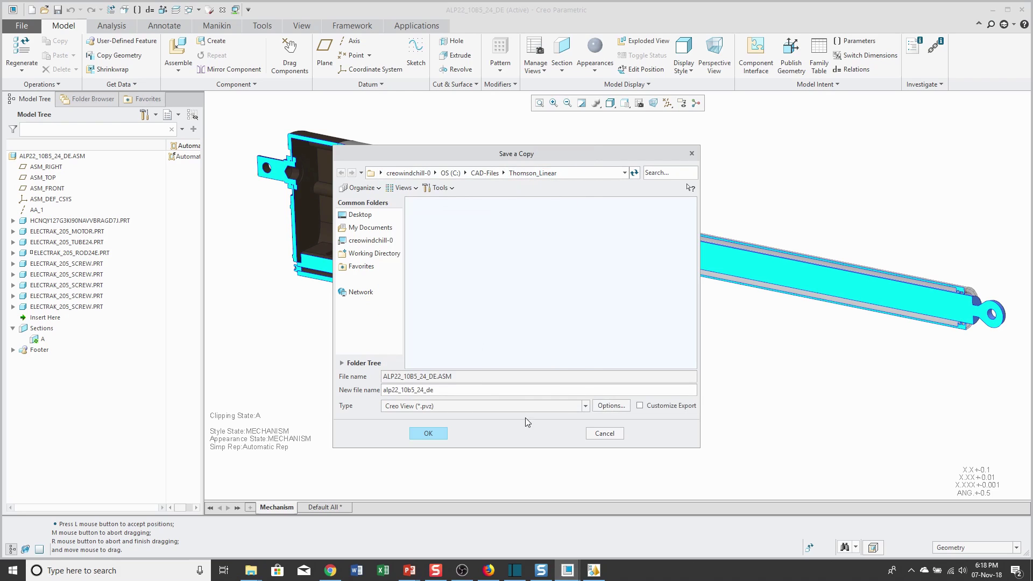
{"action": "left_click", "coordinate": [429, 434]}
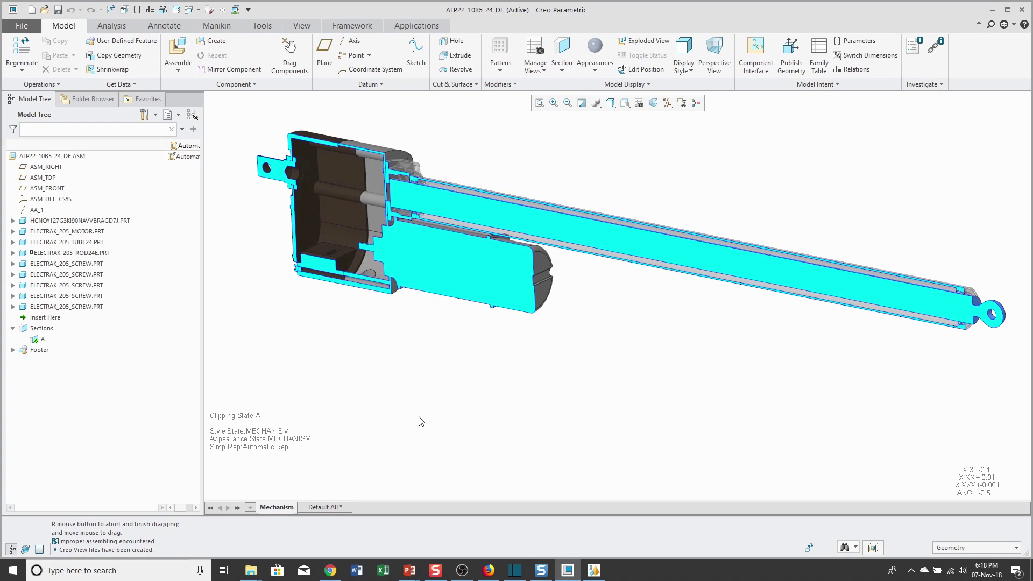
{"action": "left_click", "coordinate": [594, 570]}
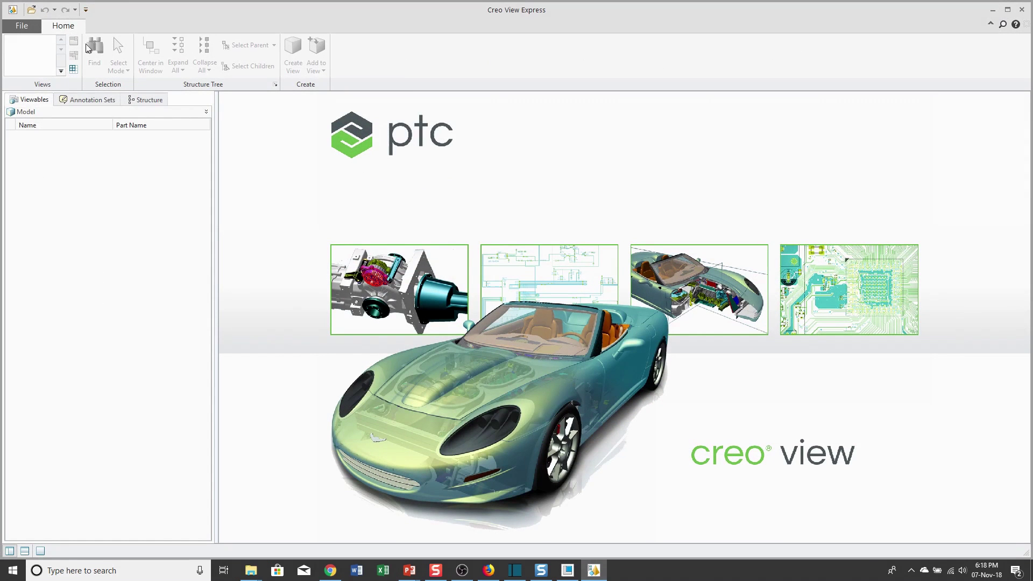
- Open alp22_10b5_24_de.pvz in Creo View Express
{"action": "left_click", "coordinate": [31, 12]}
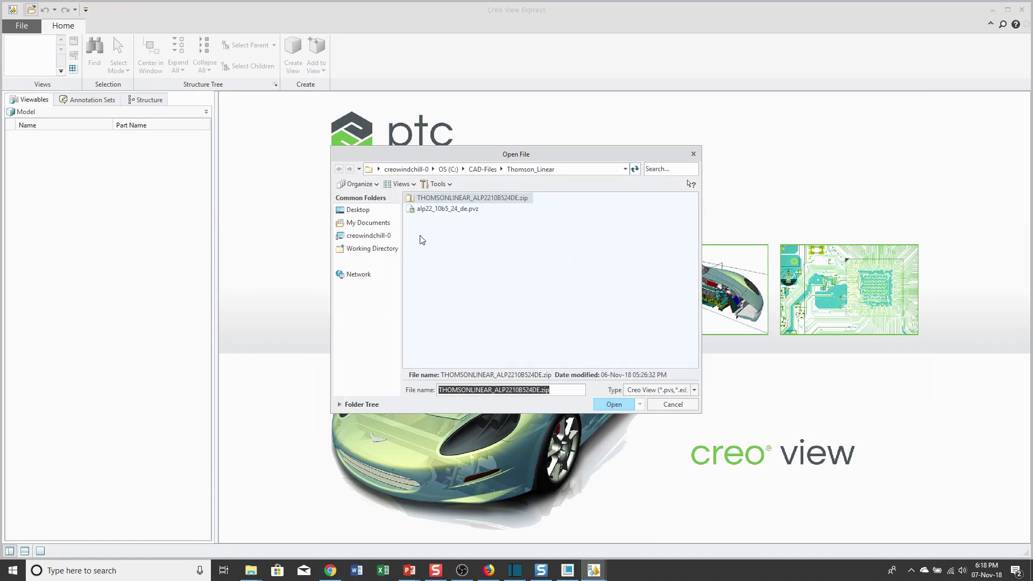
{"action": "left_click", "coordinate": [461, 209]}
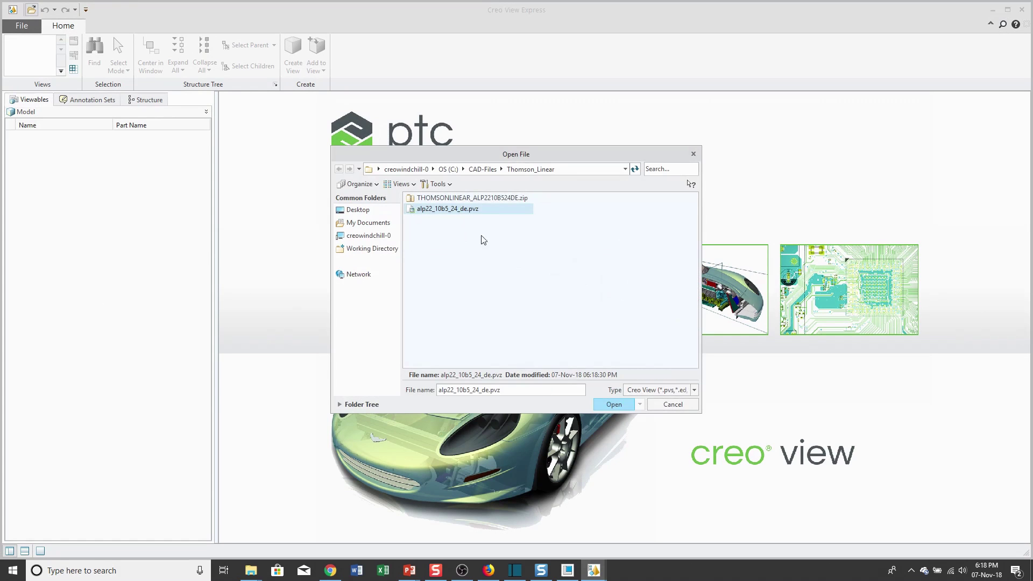
{"action": "left_click", "coordinate": [613, 403]}
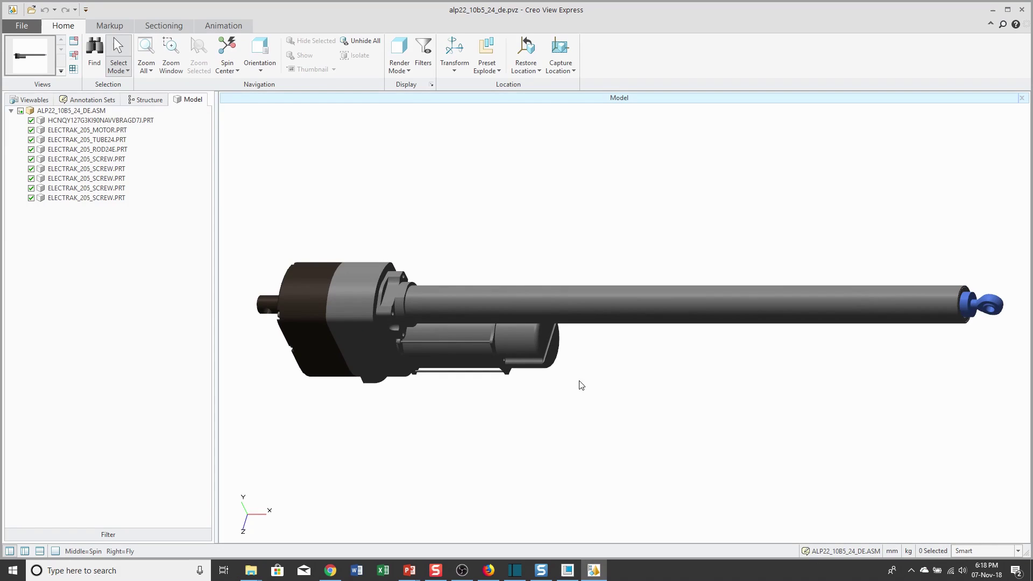
- Show the EXTENDED then RETRACTED preset explode states, then minimize the viewer
{"action": "left_click", "coordinate": [492, 72]}
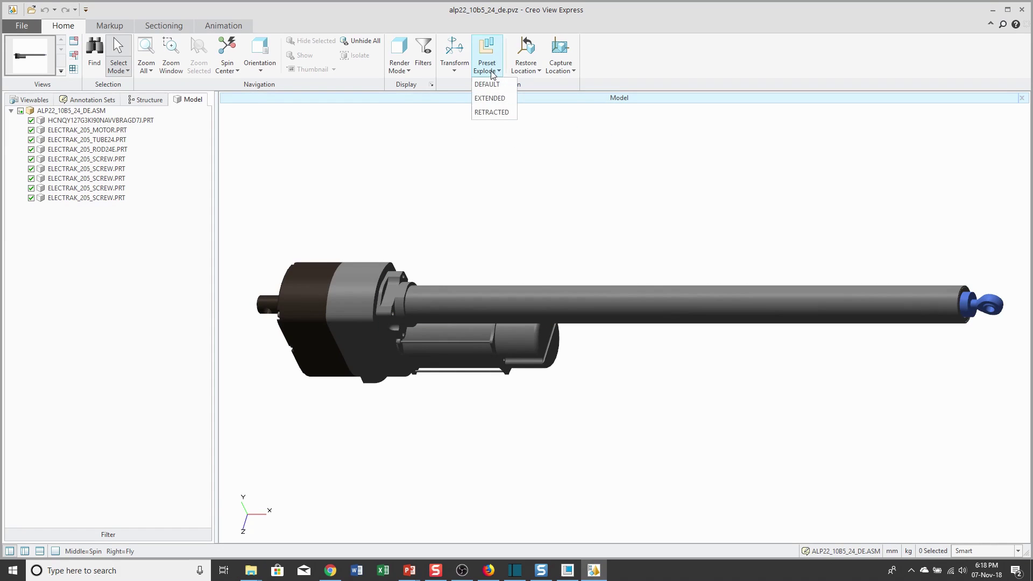
{"action": "left_click", "coordinate": [496, 112]}
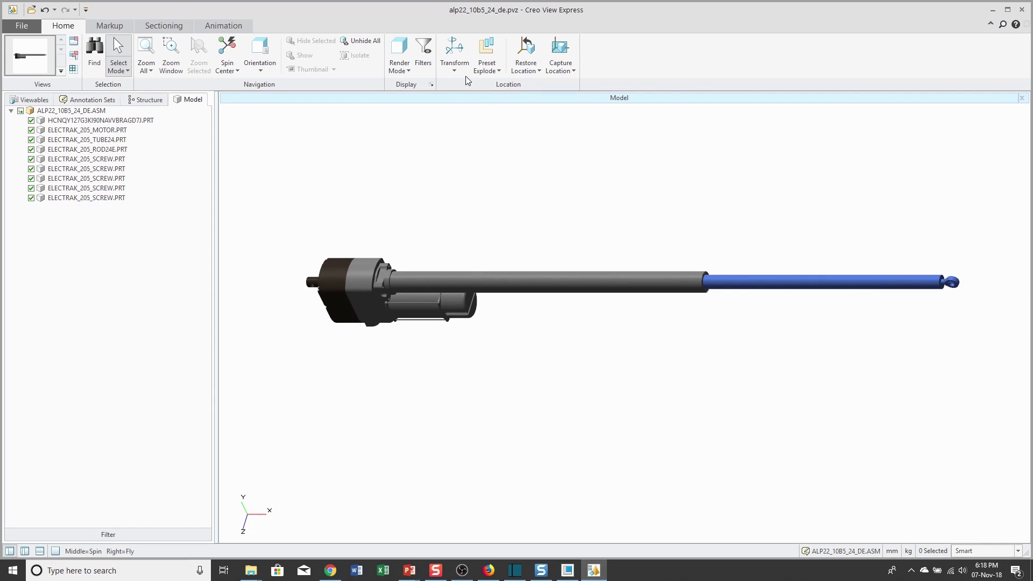
{"action": "left_click", "coordinate": [490, 67]}
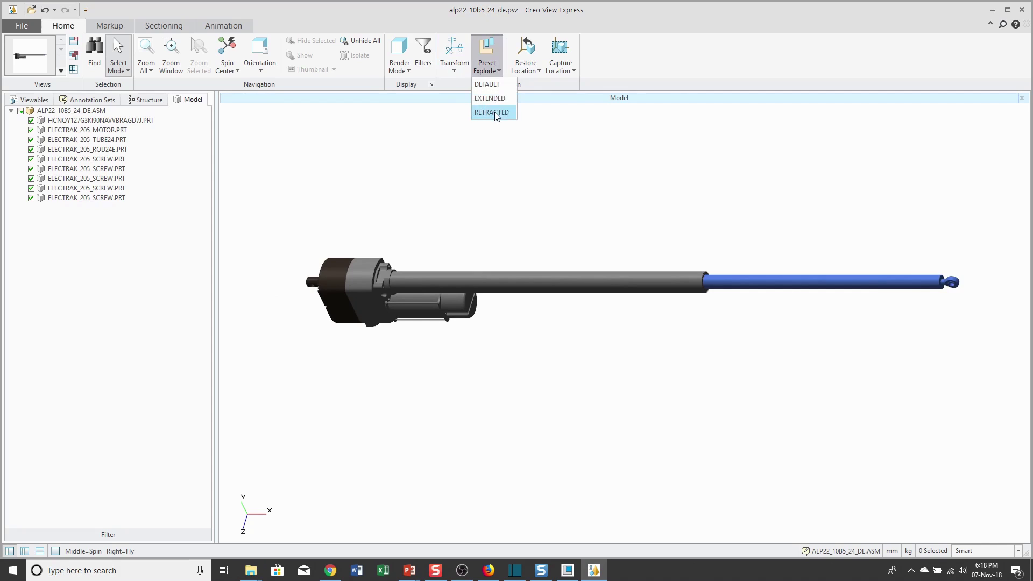
{"action": "left_click", "coordinate": [495, 112]}
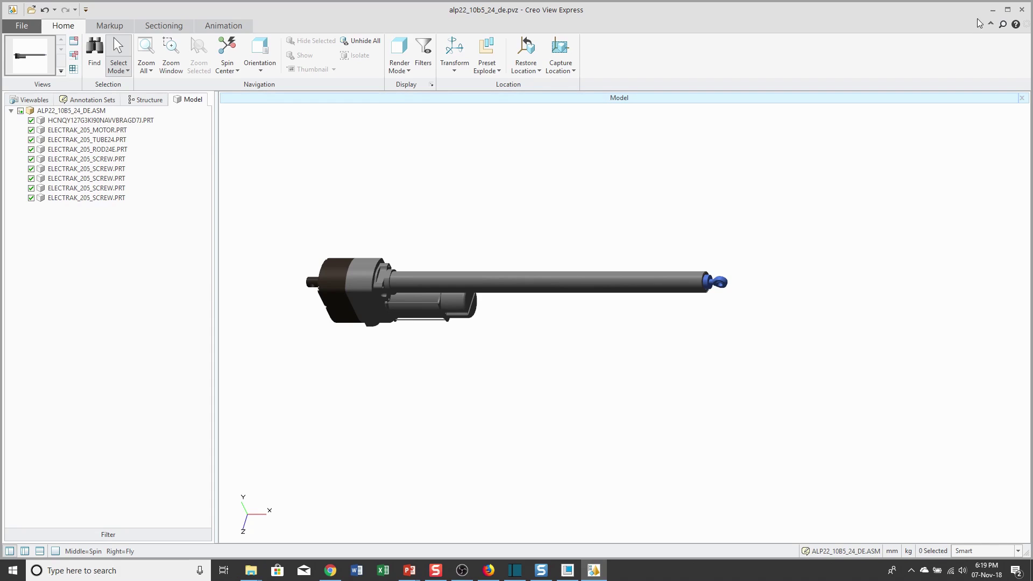
{"action": "left_click", "coordinate": [993, 9]}
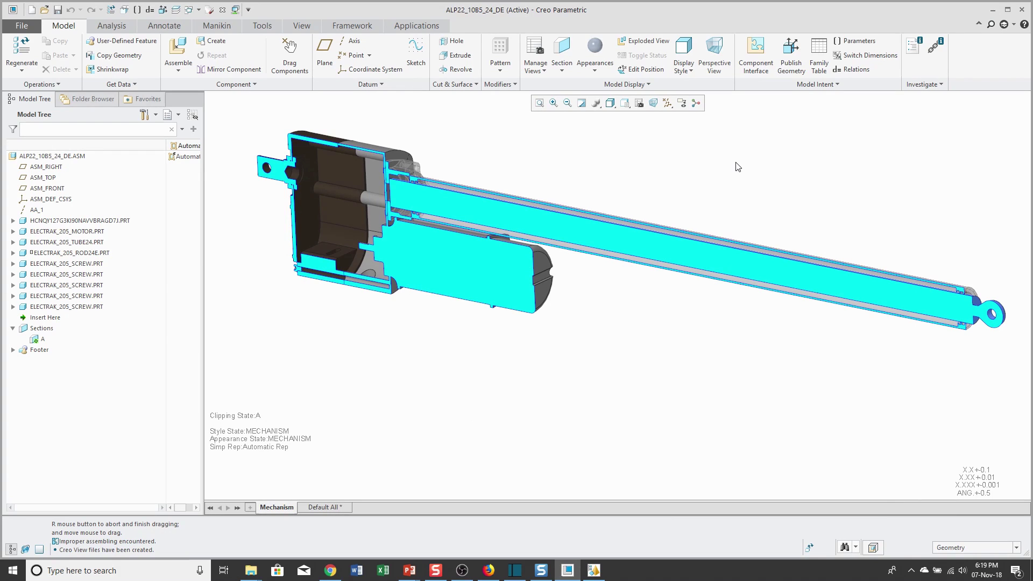
- Deactivate section A in the Model Tree so the actuator shows uncut, and zoom out
{"action": "right_click", "coordinate": [42, 342]}
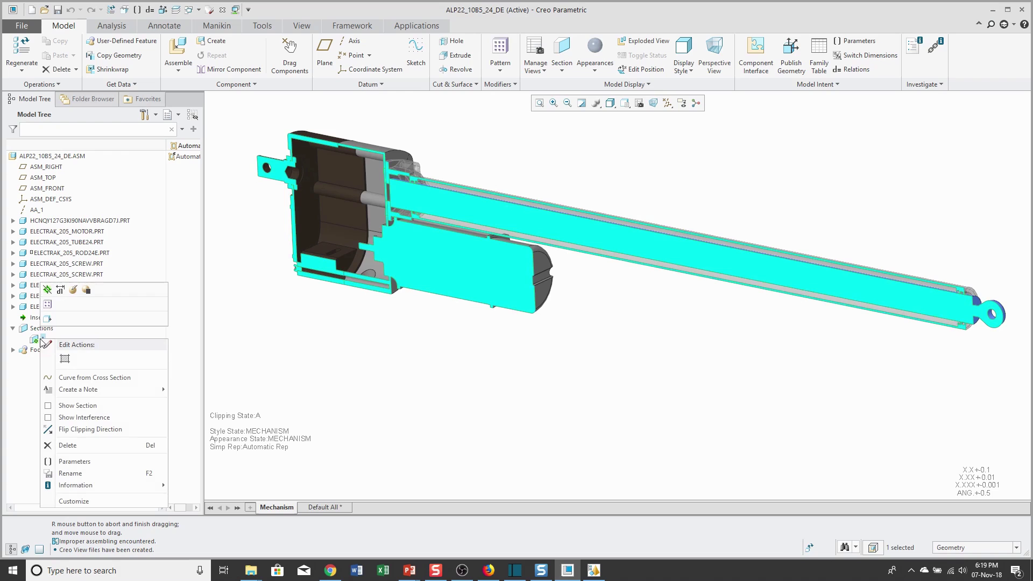
{"action": "left_click", "coordinate": [47, 291]}
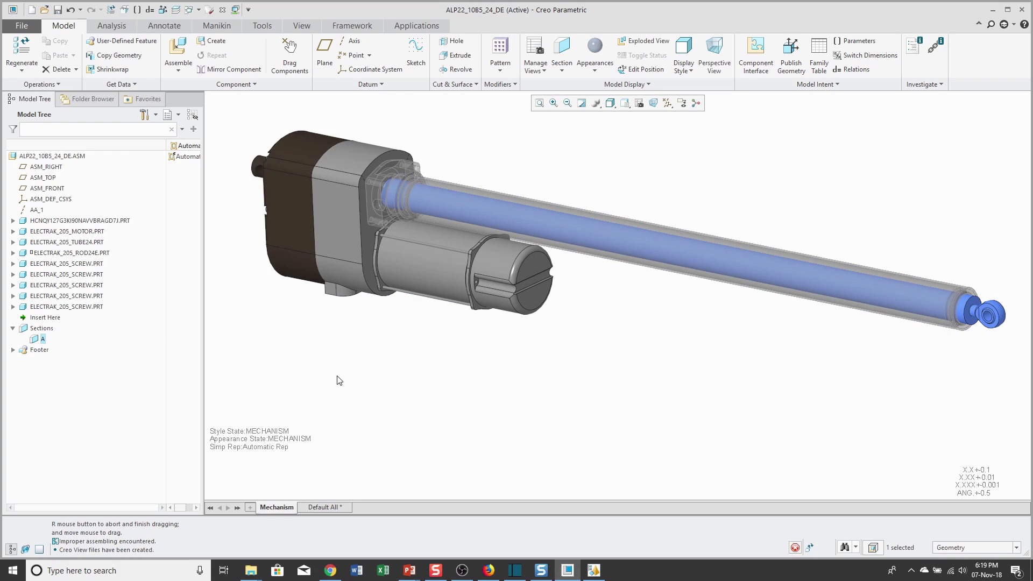
{"action": "scroll", "coordinate": [438, 376], "scroll_direction": "down", "scroll_amount": 2}
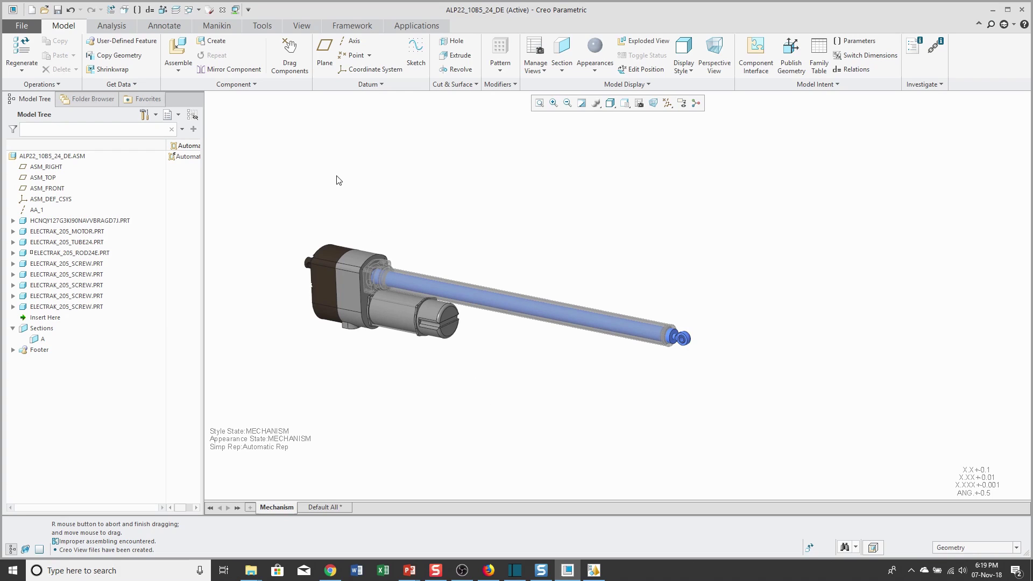
{"action": "left_click", "coordinate": [403, 27]}
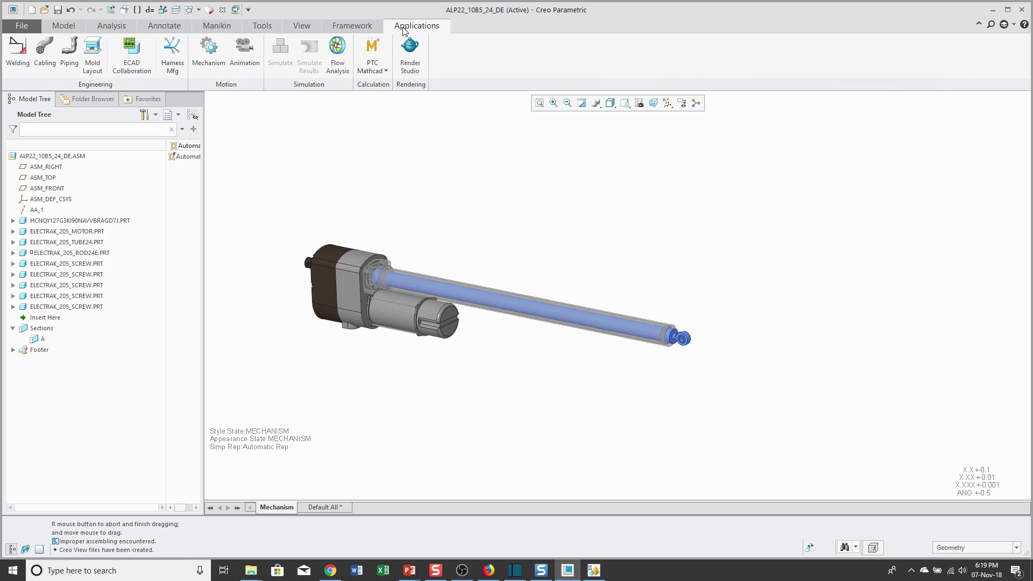
- Enter the Mechanism application and select the Connection_2 joint on the model
{"action": "left_click", "coordinate": [209, 50]}
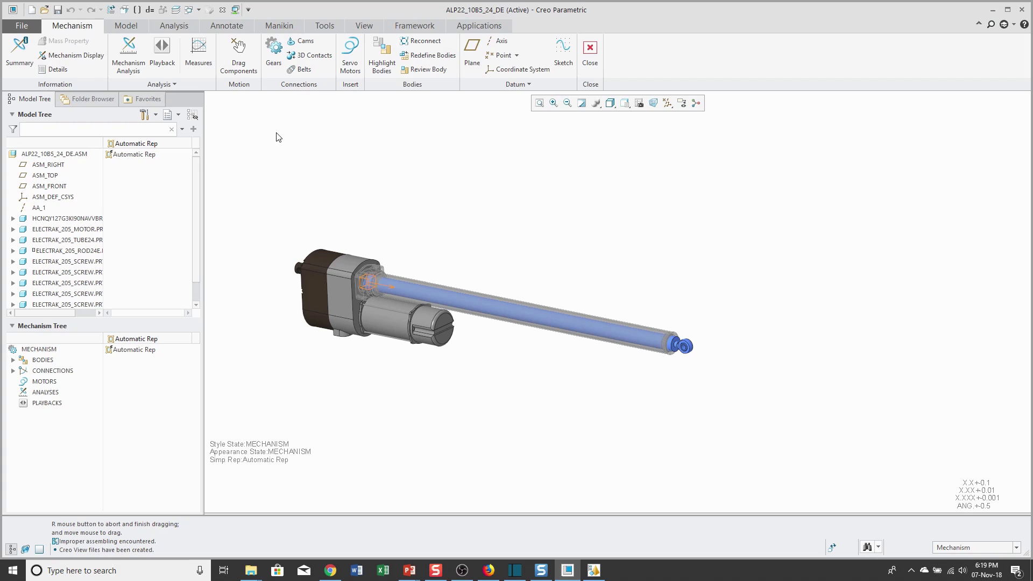
{"action": "left_click", "coordinate": [372, 283]}
{"action": "right_click", "coordinate": [440, 201]}
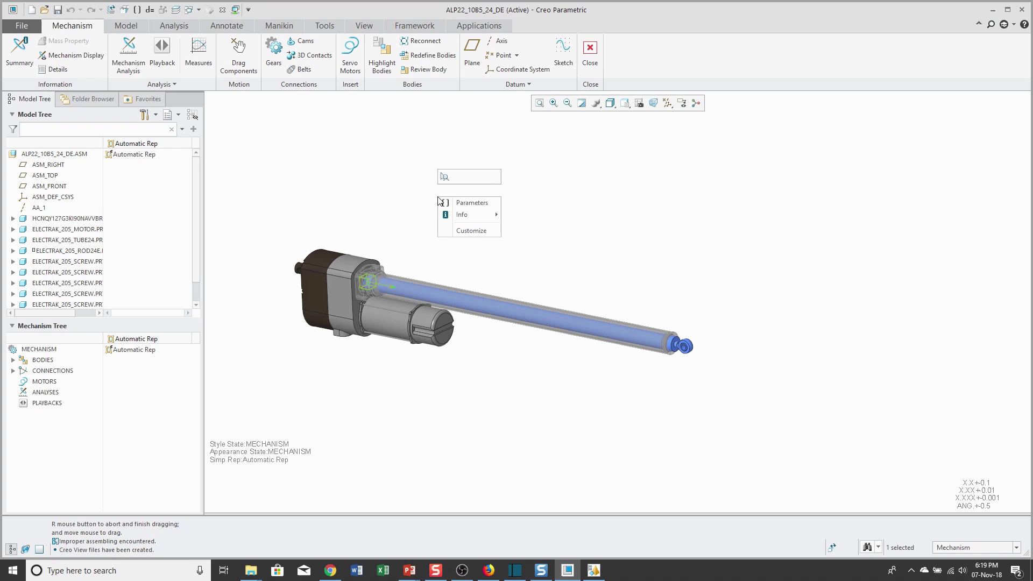
{"action": "left_click", "coordinate": [386, 192]}
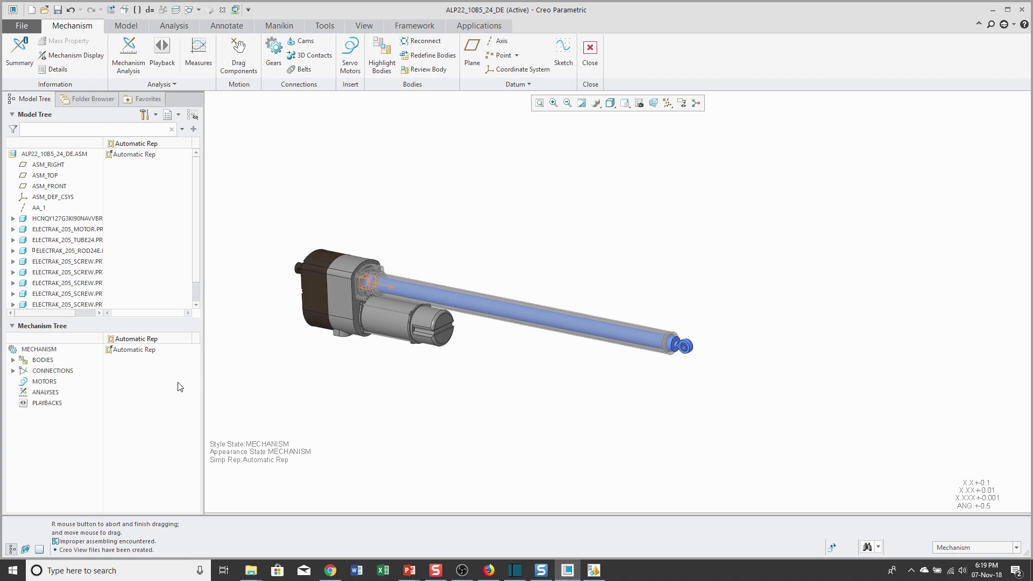
- Expand CONNECTIONS > JOINTS > Connection_2 in the Mechanism Tree and select its TRANSLATION axis
{"action": "left_click", "coordinate": [14, 372]}
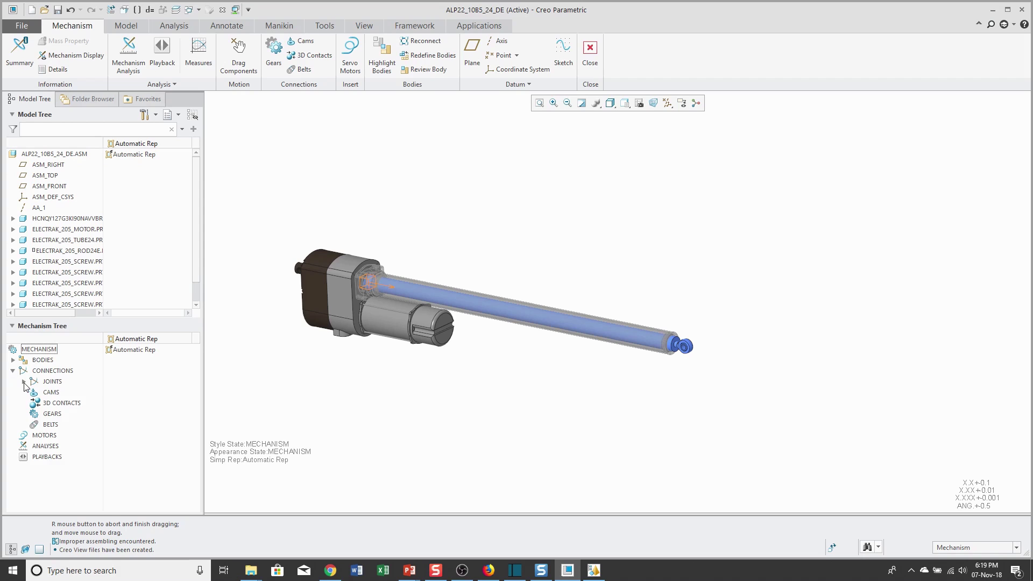
{"action": "left_click", "coordinate": [24, 382]}
{"action": "left_click", "coordinate": [34, 392]}
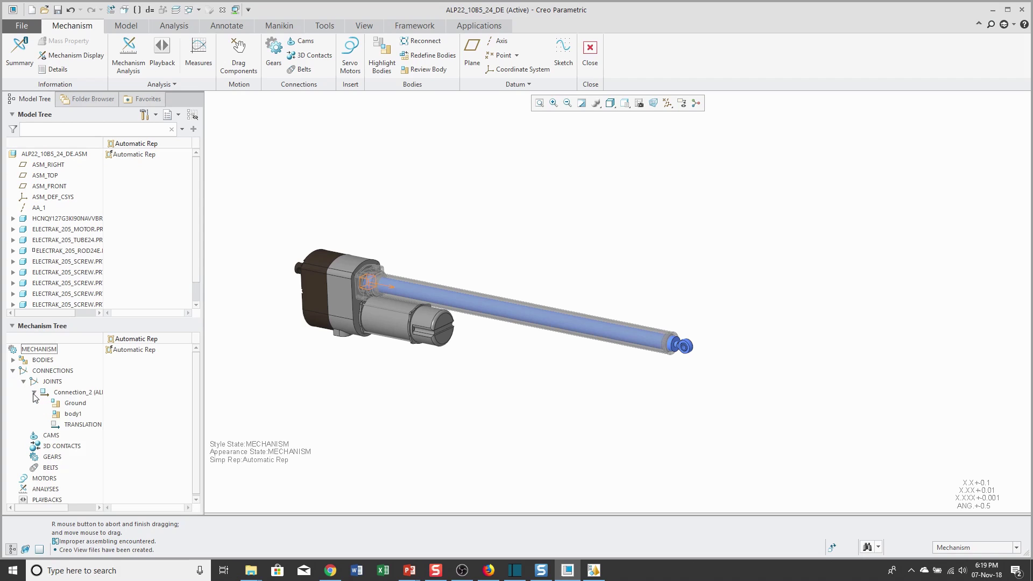
{"action": "left_click", "coordinate": [85, 426]}
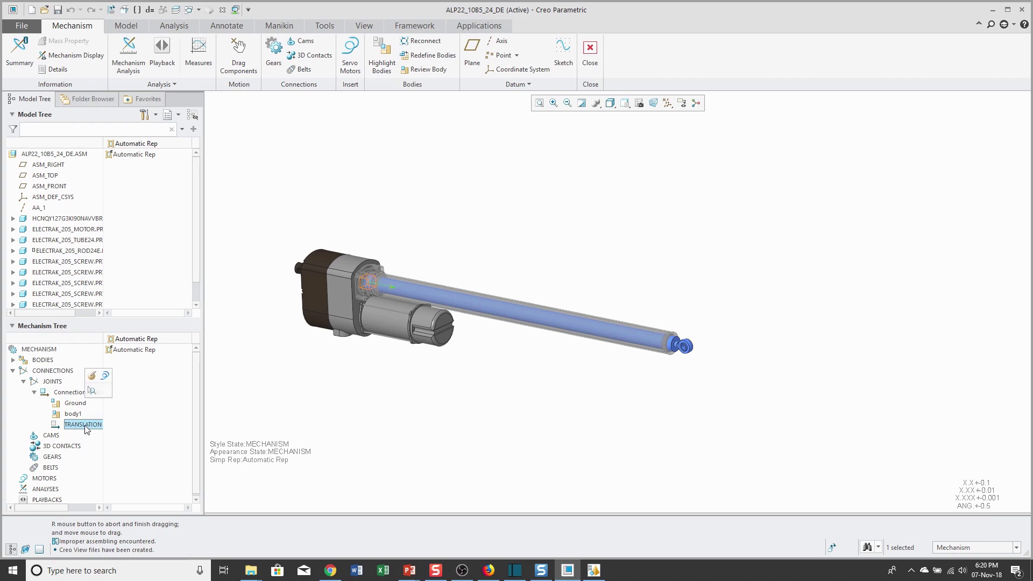
- Start a servo motor on the TRANSLATION axis and make it drive Velocity
{"action": "left_click", "coordinate": [105, 378]}
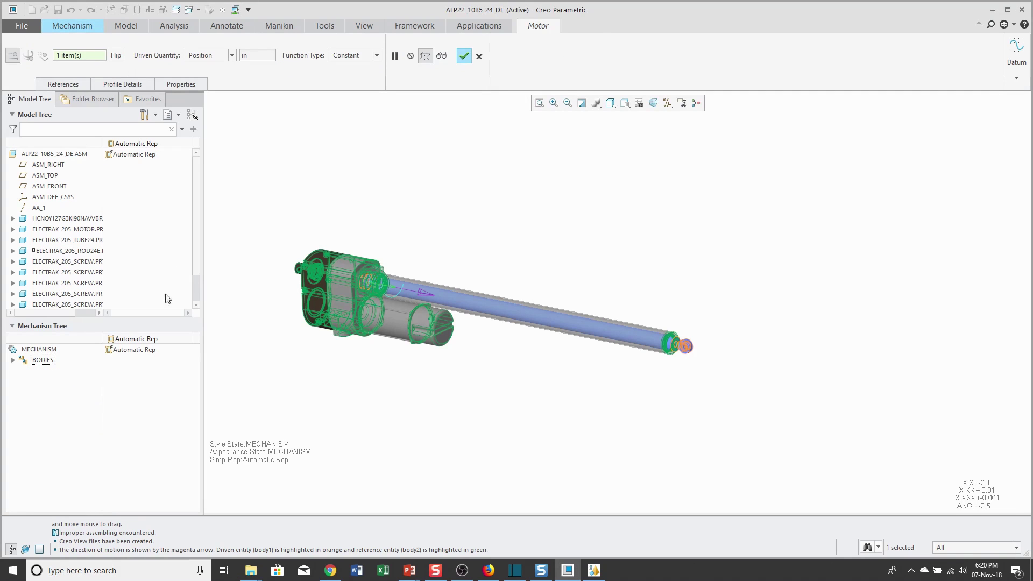
{"action": "left_click", "coordinate": [121, 85]}
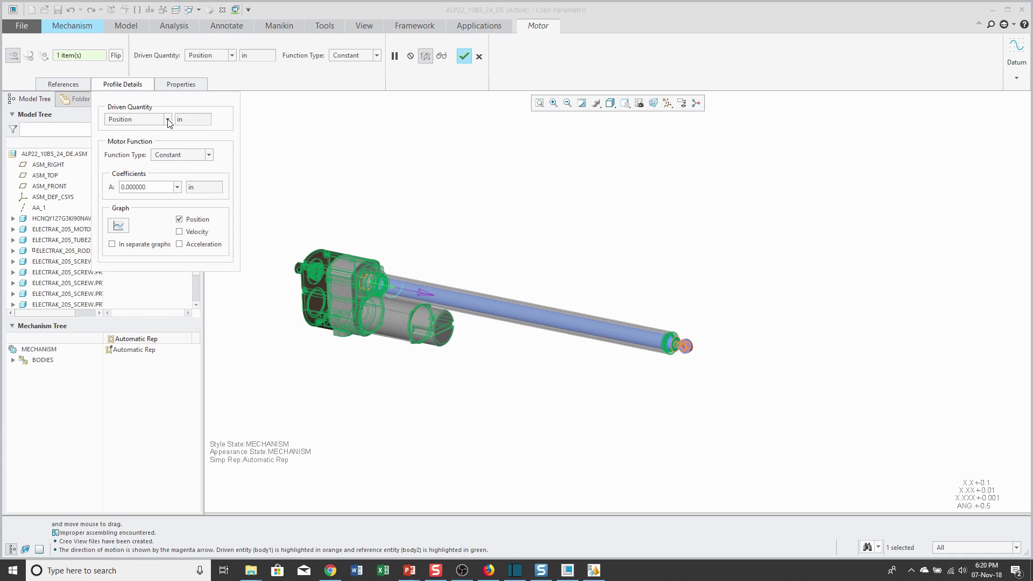
{"action": "left_click", "coordinate": [168, 119]}
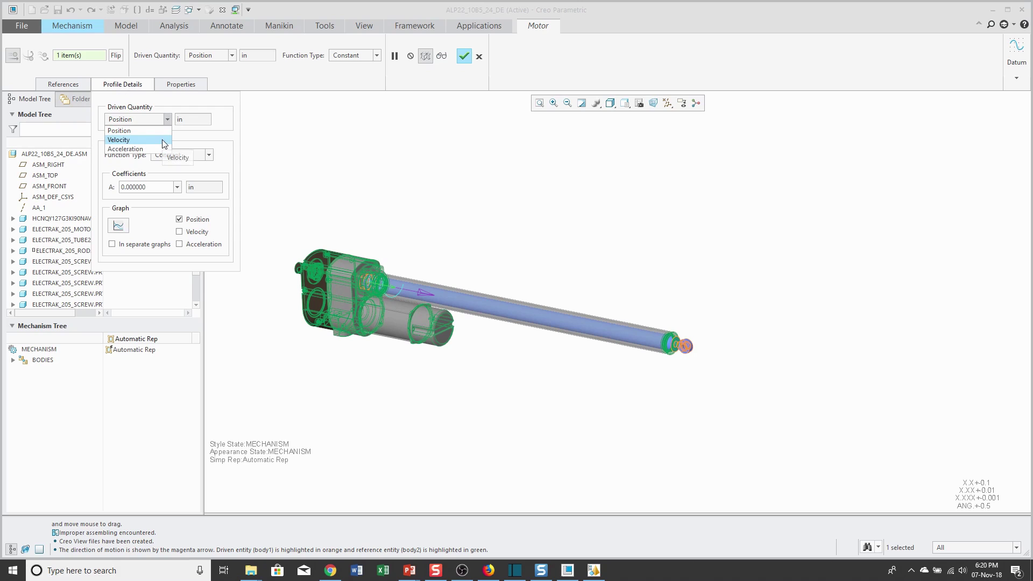
{"action": "left_click", "coordinate": [163, 141]}
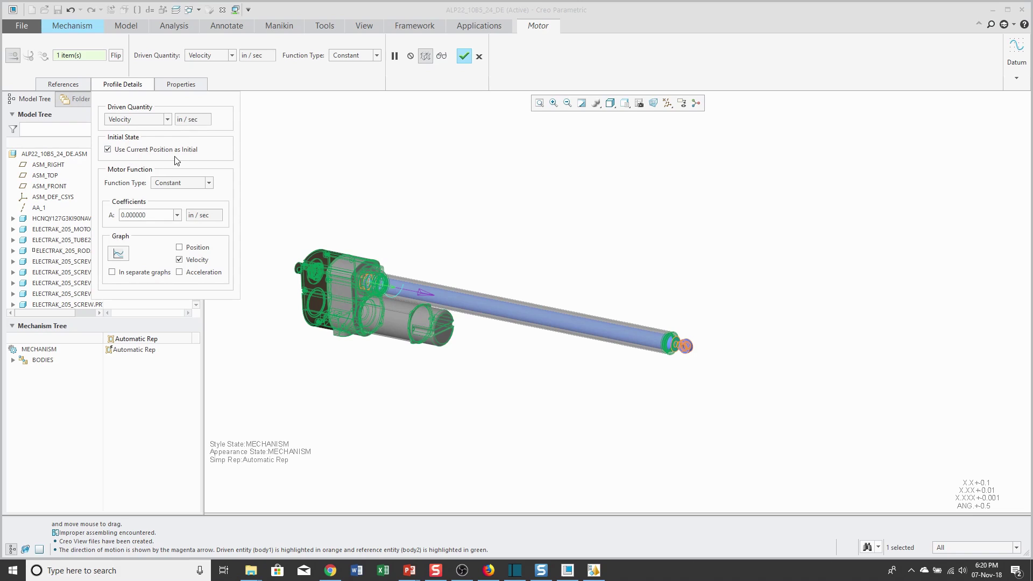
- Set the motor's function type to Constant with coefficient A of 2 in/sec
{"action": "left_click", "coordinate": [210, 184]}
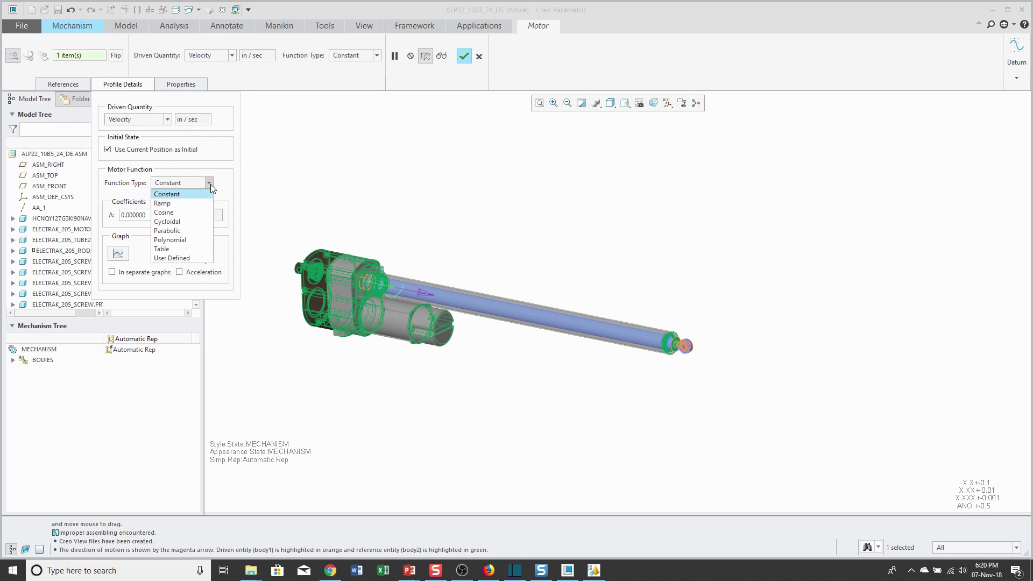
{"action": "left_click", "coordinate": [188, 220]}
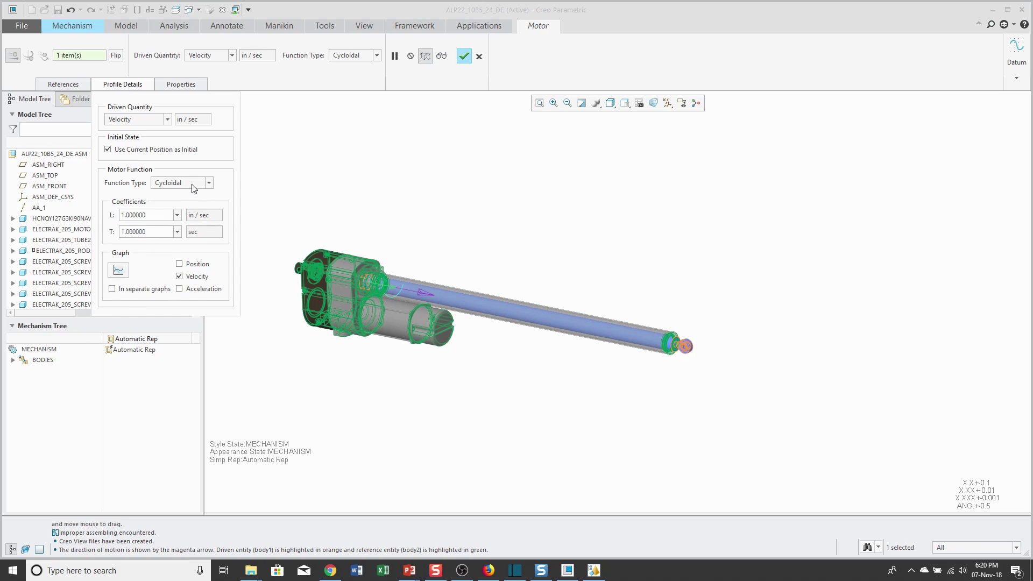
{"action": "mouse_move", "coordinate": [193, 188]}
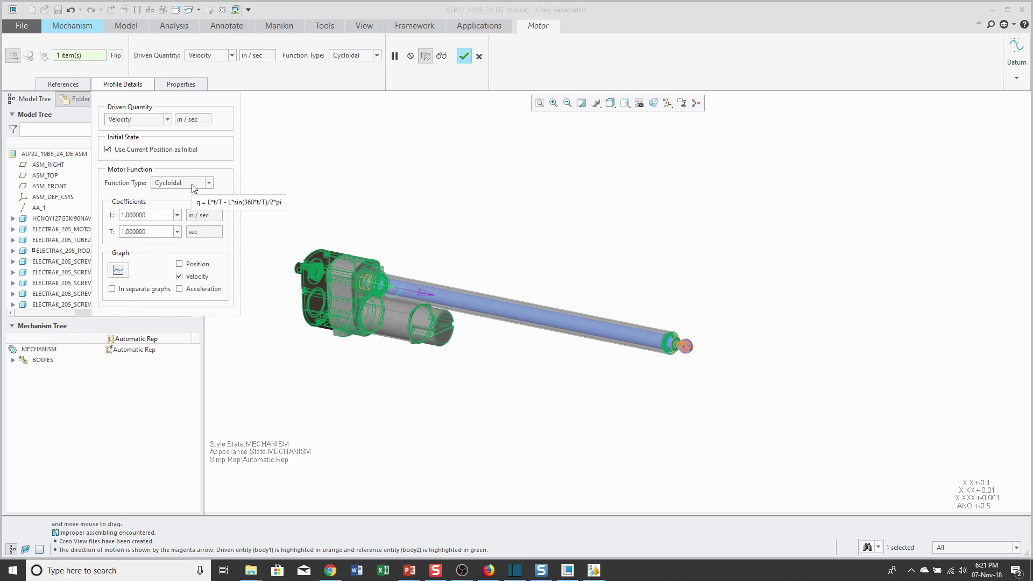
{"action": "left_click", "coordinate": [194, 188]}
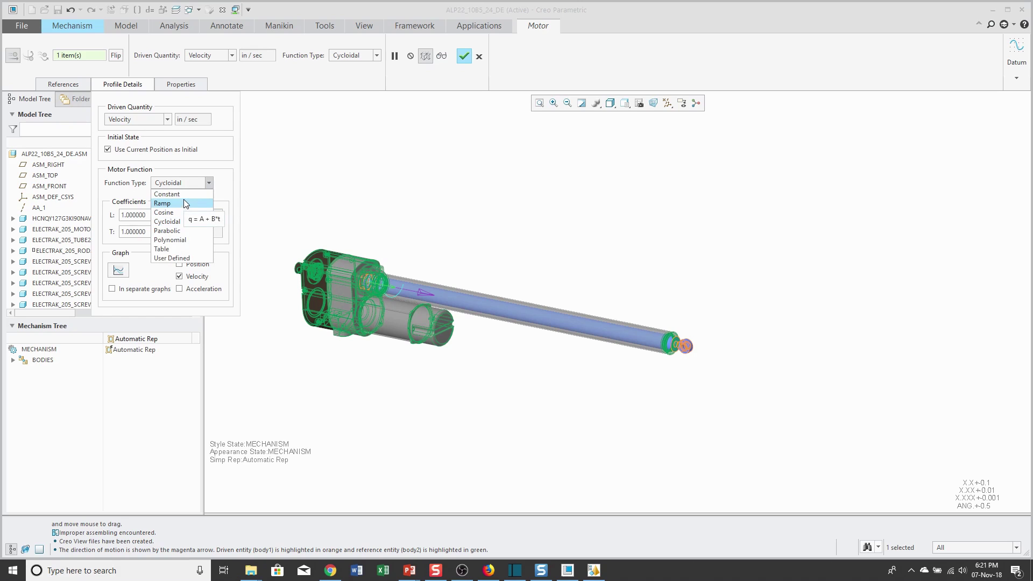
{"action": "left_click", "coordinate": [182, 194]}
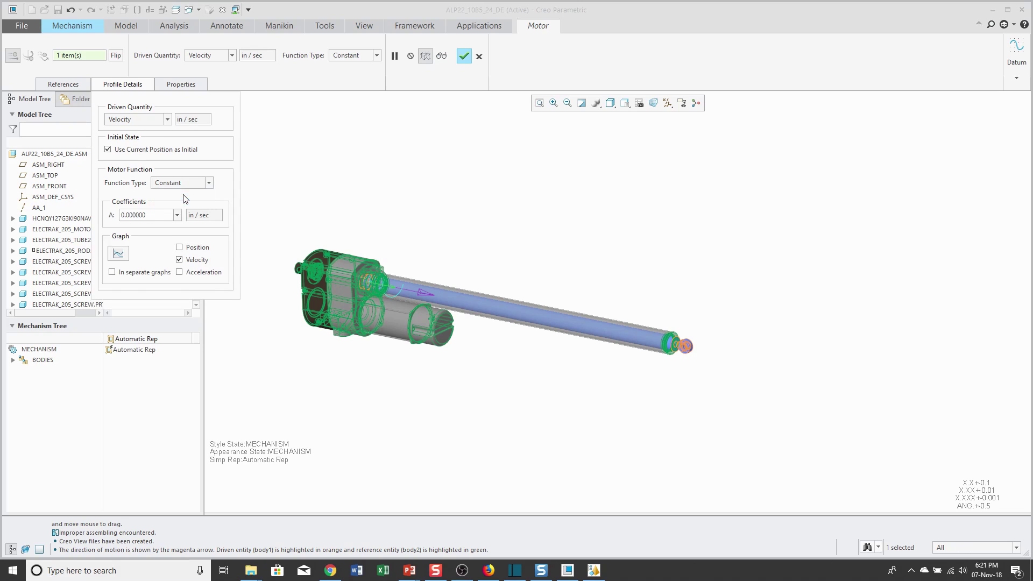
{"action": "double_click", "coordinate": [159, 215]}
{"action": "type", "text": "2"}
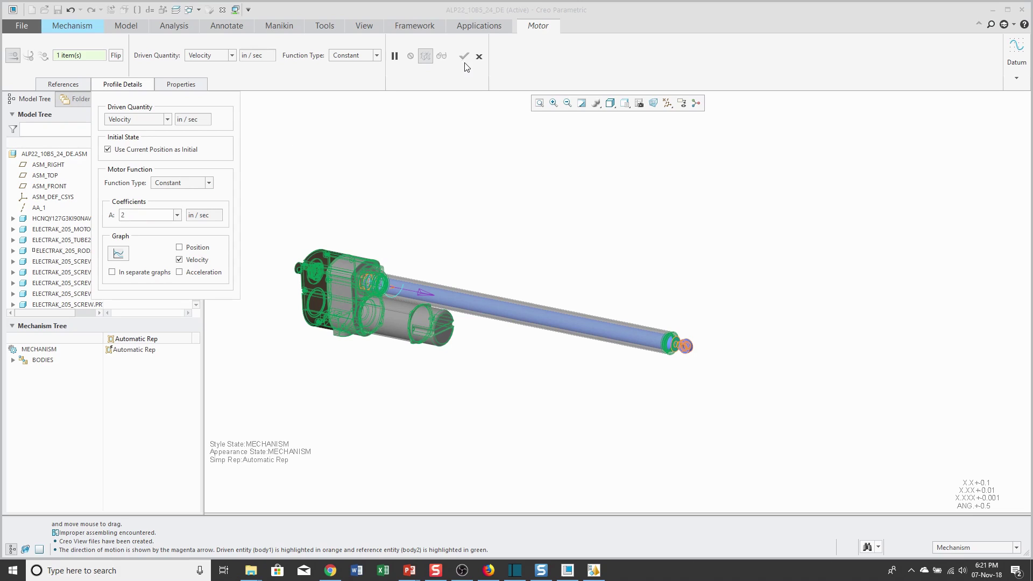
{"action": "key", "text": "Return"}
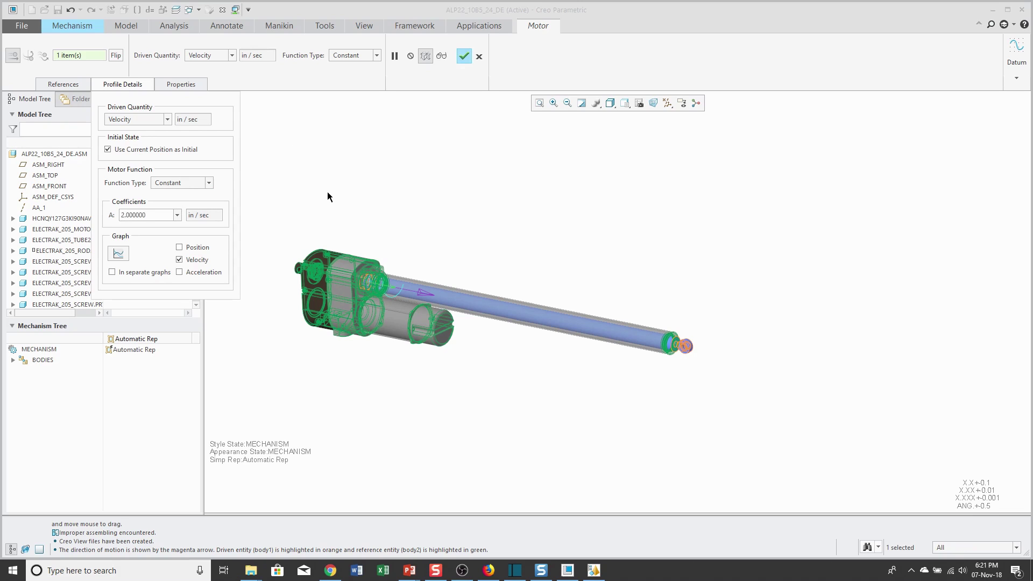
- Finish Motor_1 and expand MOTORS in the Mechanism Tree to confirm it is listed
{"action": "left_click", "coordinate": [464, 57]}
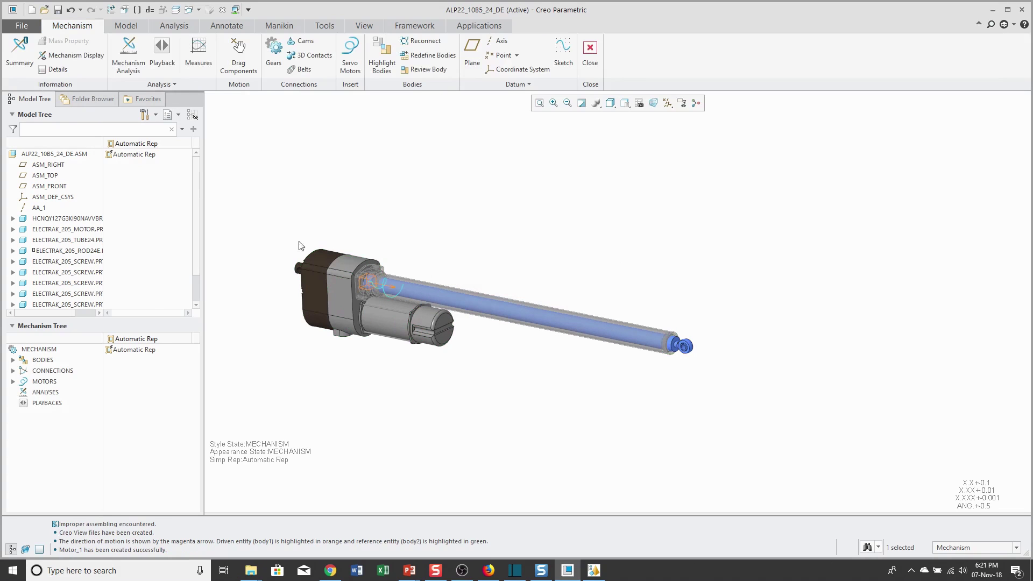
{"action": "left_click", "coordinate": [12, 382]}
{"action": "left_click", "coordinate": [12, 381]}
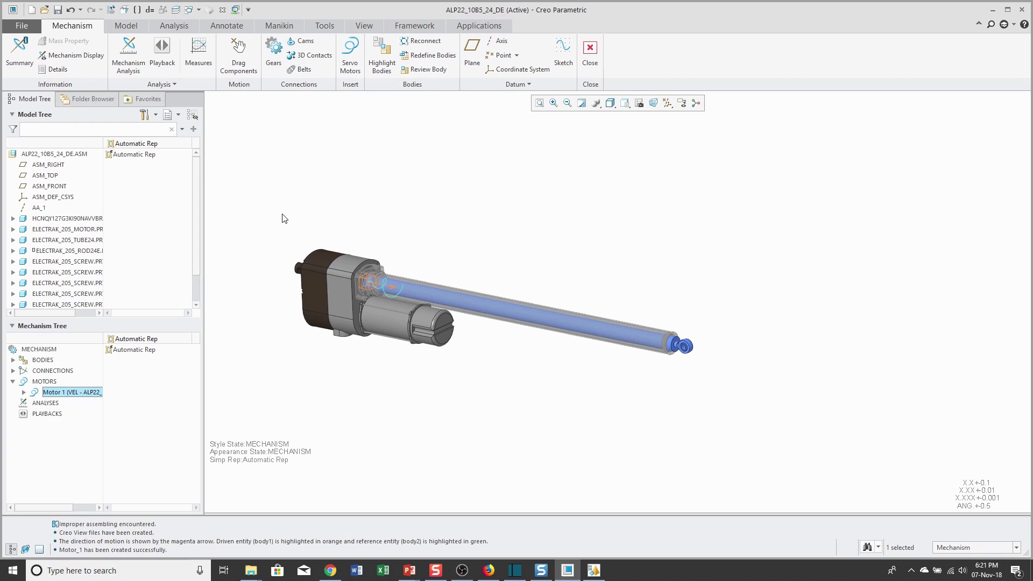
- Define a Kinematic analysis starting from the RETRACTED snapshot, driven by Motor 1, then run and accept it
{"action": "left_click", "coordinate": [134, 68]}
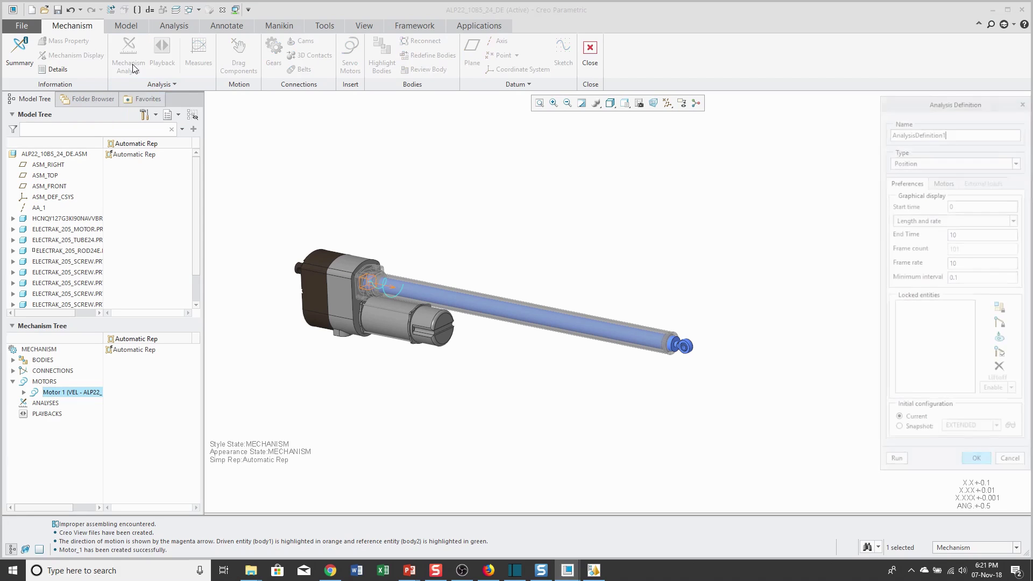
{"action": "left_click_drag", "start_coordinate": [906, 102], "coordinate": [825, 114]}
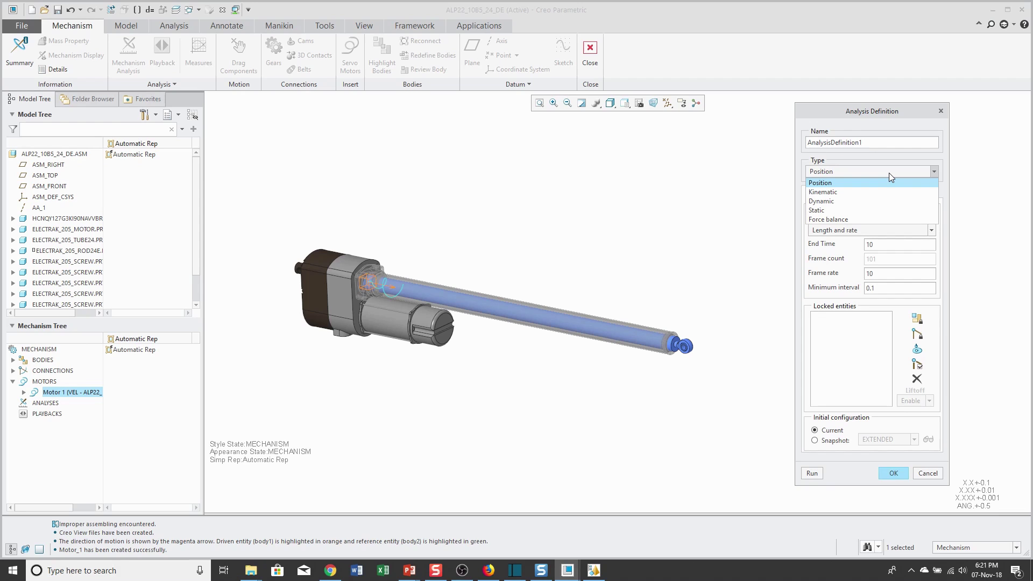
{"action": "left_click", "coordinate": [835, 192]}
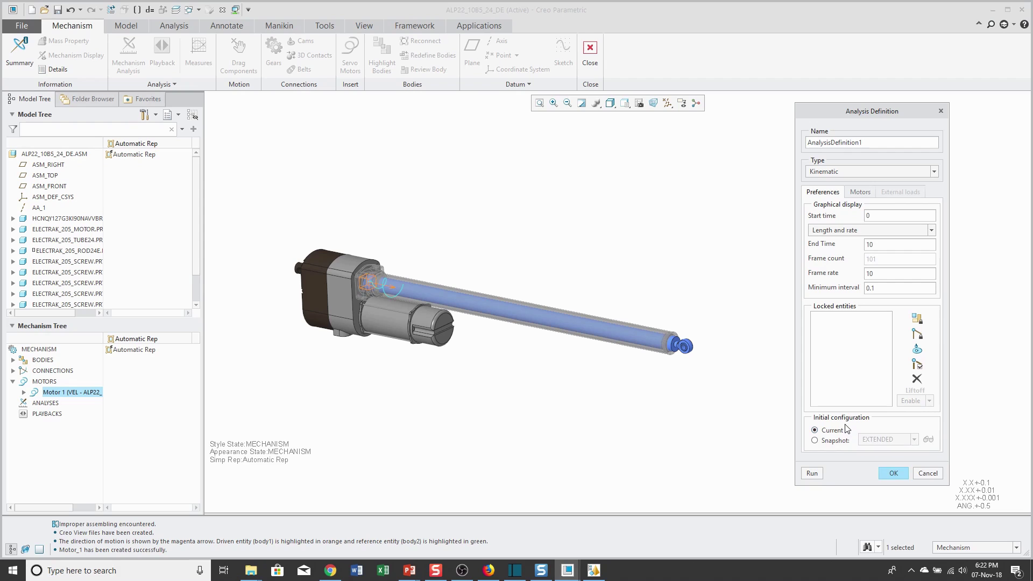
{"action": "left_click", "coordinate": [814, 441]}
{"action": "left_click", "coordinate": [914, 440]}
{"action": "left_click", "coordinate": [905, 461]}
{"action": "left_click", "coordinate": [860, 193]}
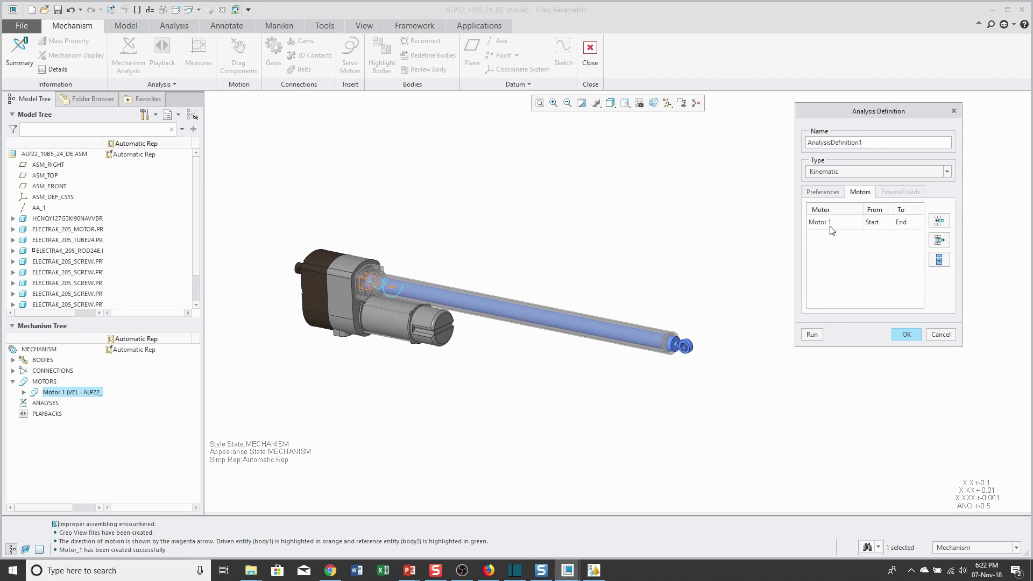
{"action": "left_click", "coordinate": [812, 335]}
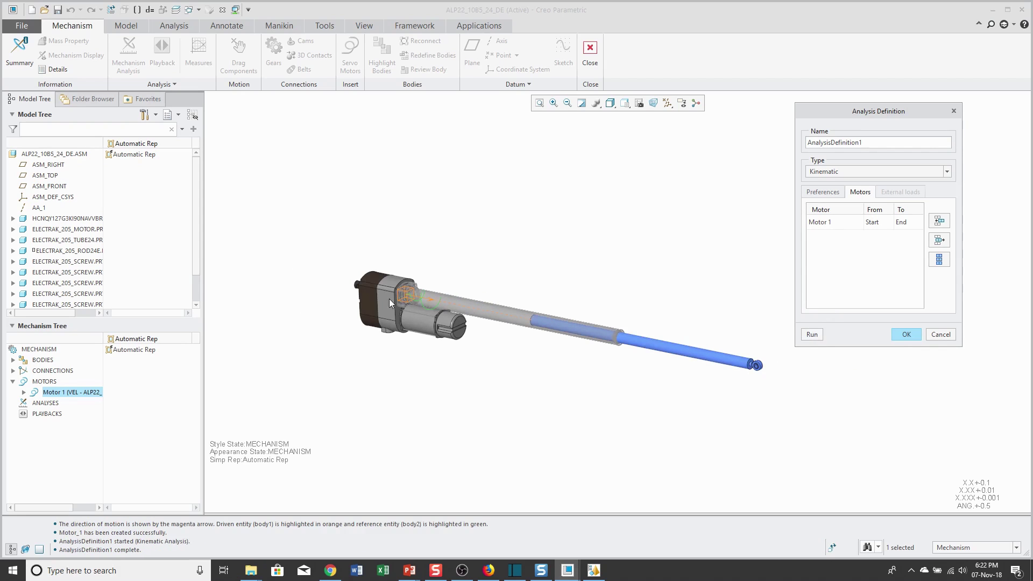
{"action": "left_click", "coordinate": [906, 336]}
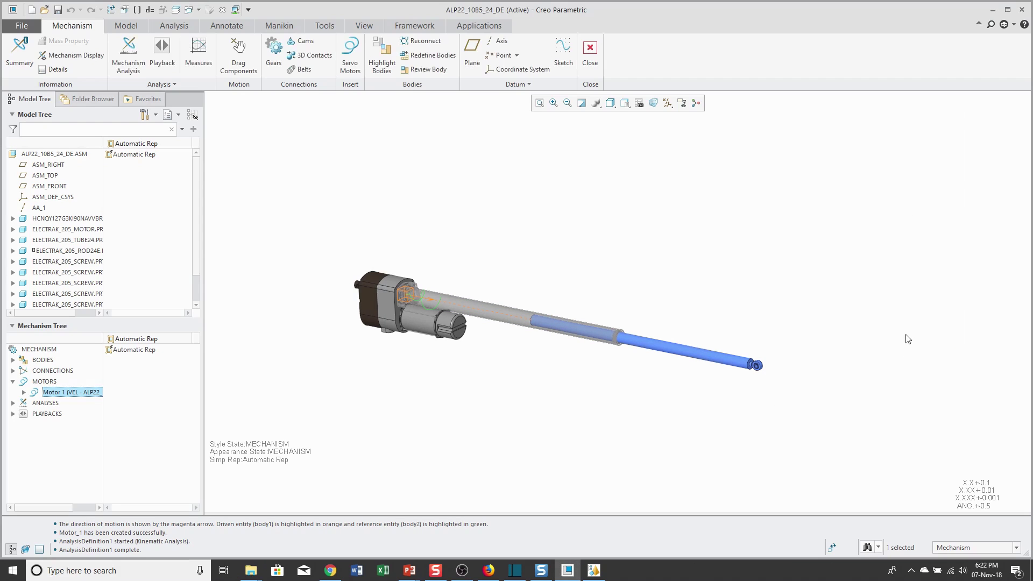
- Animate the AnalysisDefinition1 playback forward and raise the playback speed
{"action": "left_click", "coordinate": [13, 403]}
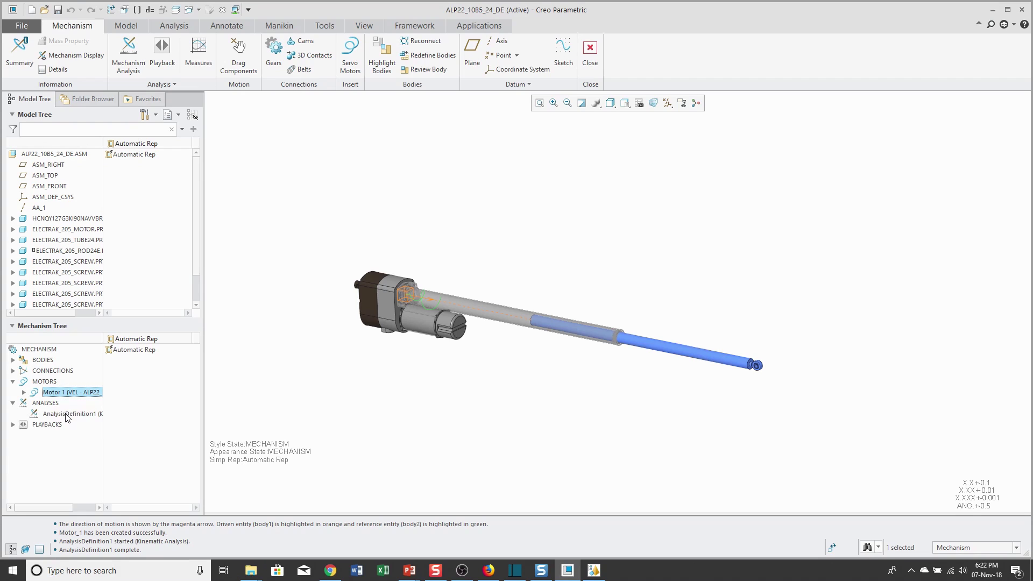
{"action": "left_click", "coordinate": [14, 425]}
{"action": "left_click", "coordinate": [57, 435]}
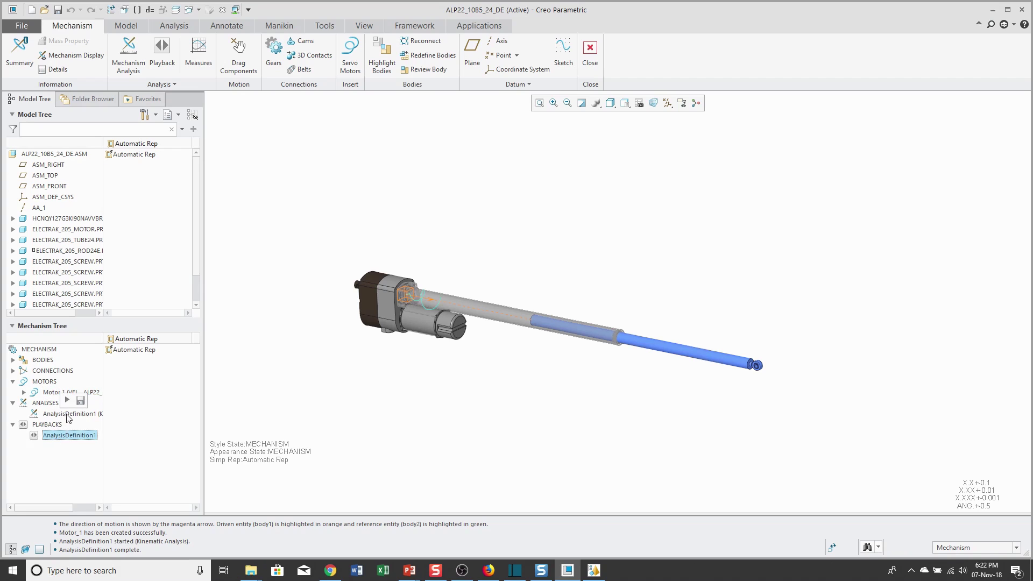
{"action": "left_click", "coordinate": [80, 402]}
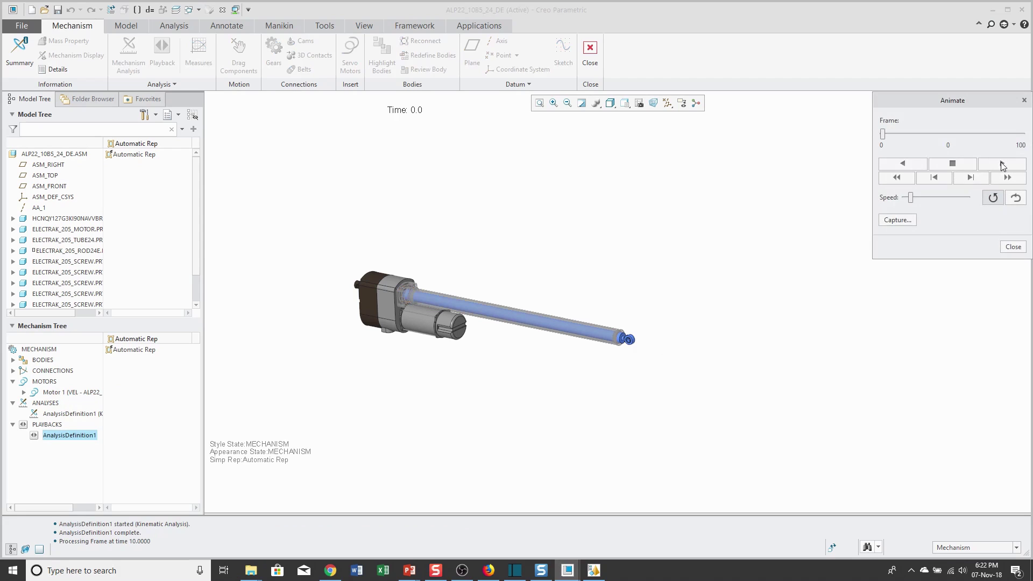
{"action": "left_click", "coordinate": [1002, 163]}
{"action": "left_click_drag", "start_coordinate": [912, 200], "coordinate": [940, 199]}
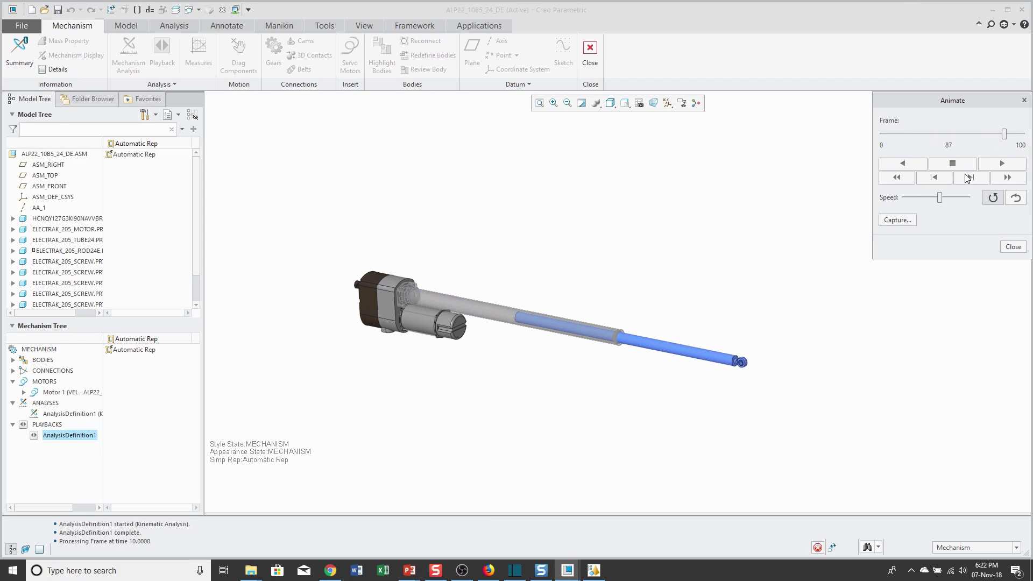
{"action": "left_click", "coordinate": [897, 221]}
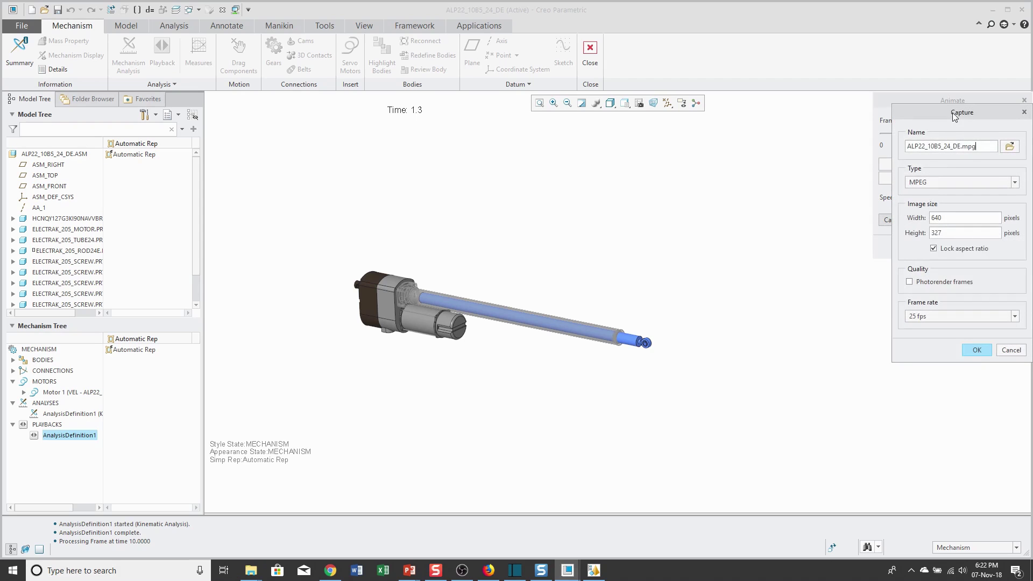
- Review the Capture output types, keep MPEG, and cancel without recording a video
{"action": "left_click_drag", "start_coordinate": [955, 117], "coordinate": [742, 146]}
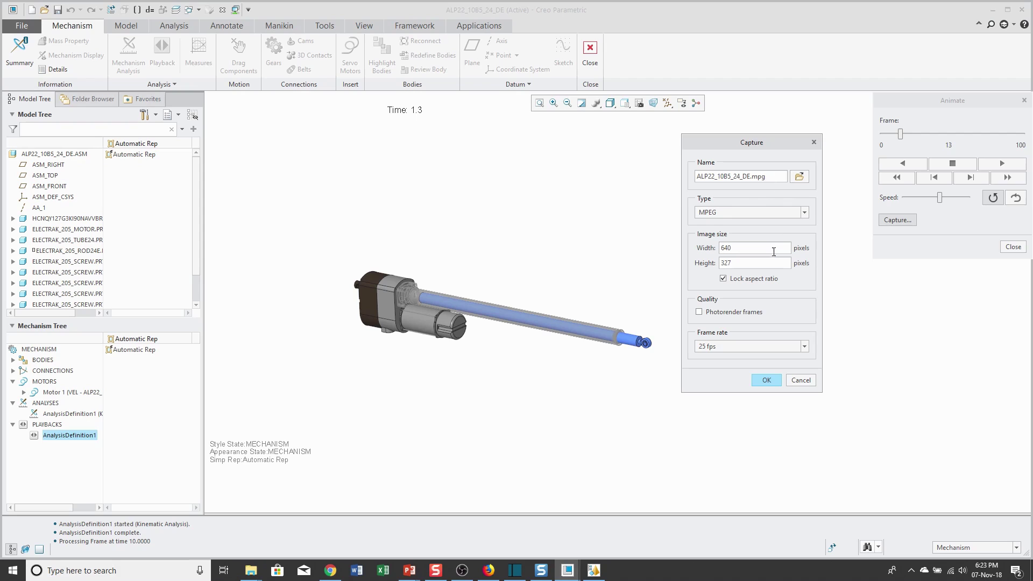
{"action": "left_click", "coordinate": [804, 213]}
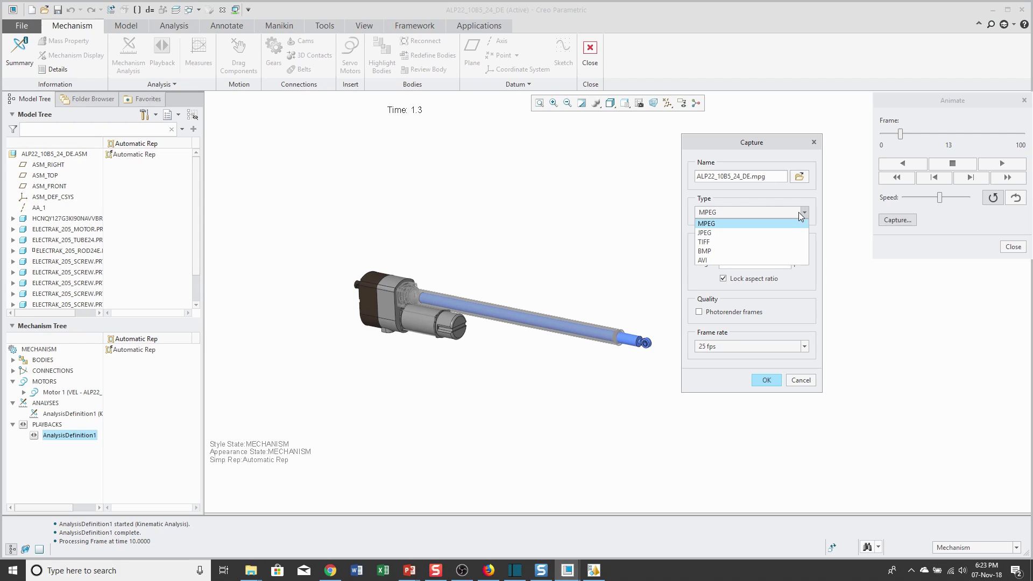
{"action": "left_click", "coordinate": [766, 203]}
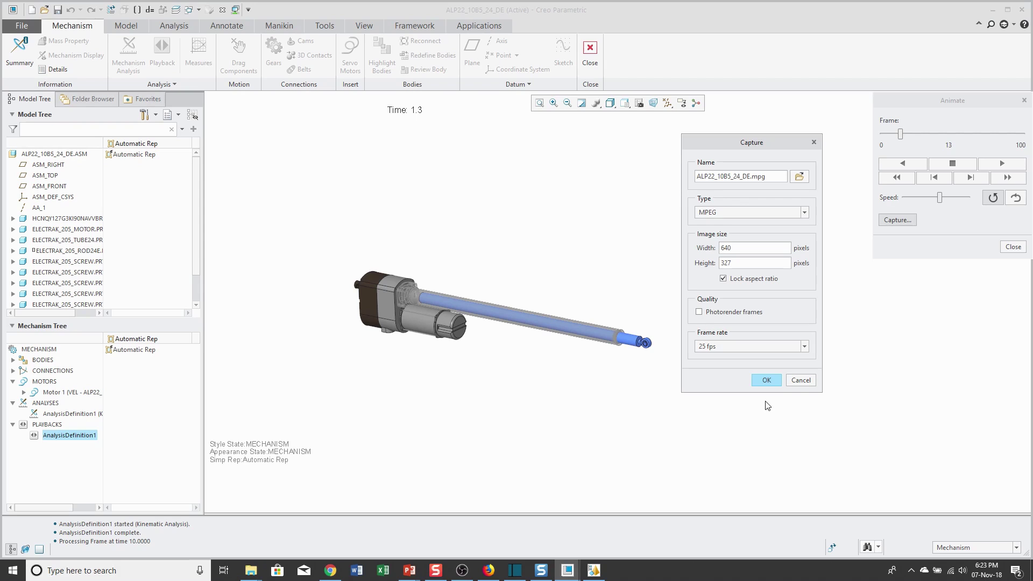
{"action": "left_click", "coordinate": [801, 379]}
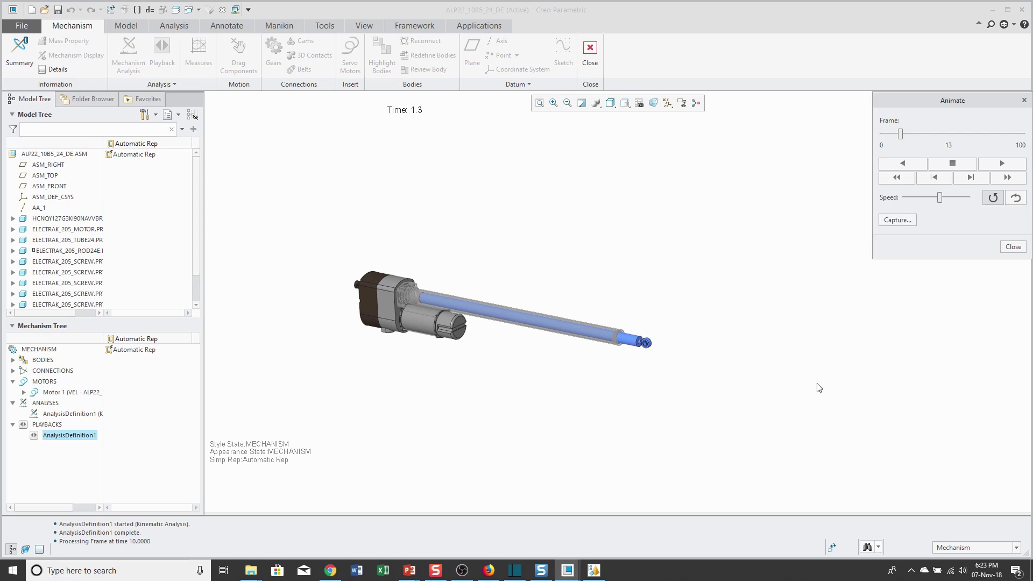
- Close the Animate dialog and open the Playbacks settings for AnalysisDefinition1
{"action": "left_click", "coordinate": [1011, 248]}
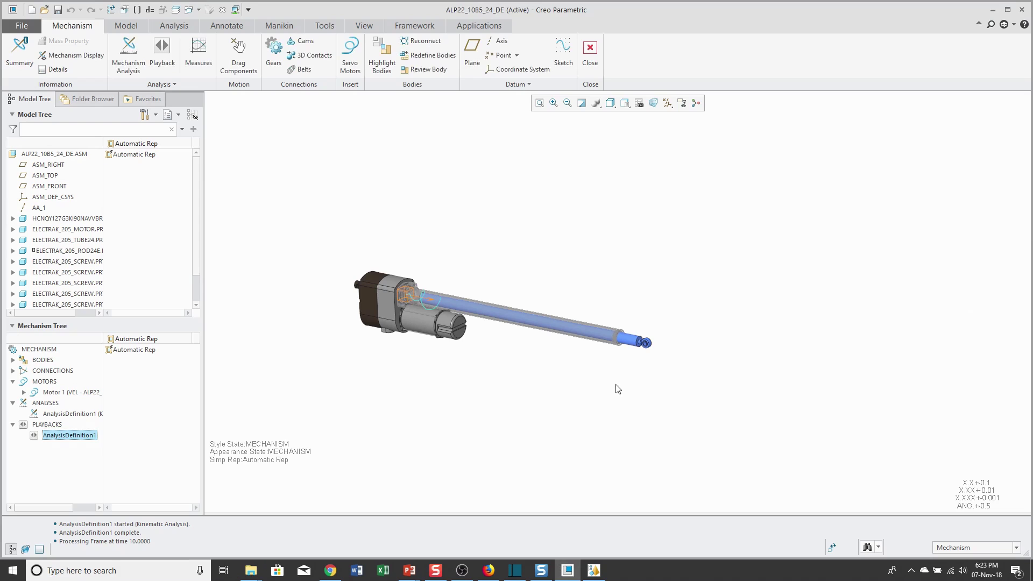
{"action": "left_click_drag", "start_coordinate": [54, 425], "coordinate": [58, 390]}
{"action": "left_click", "coordinate": [59, 387]}
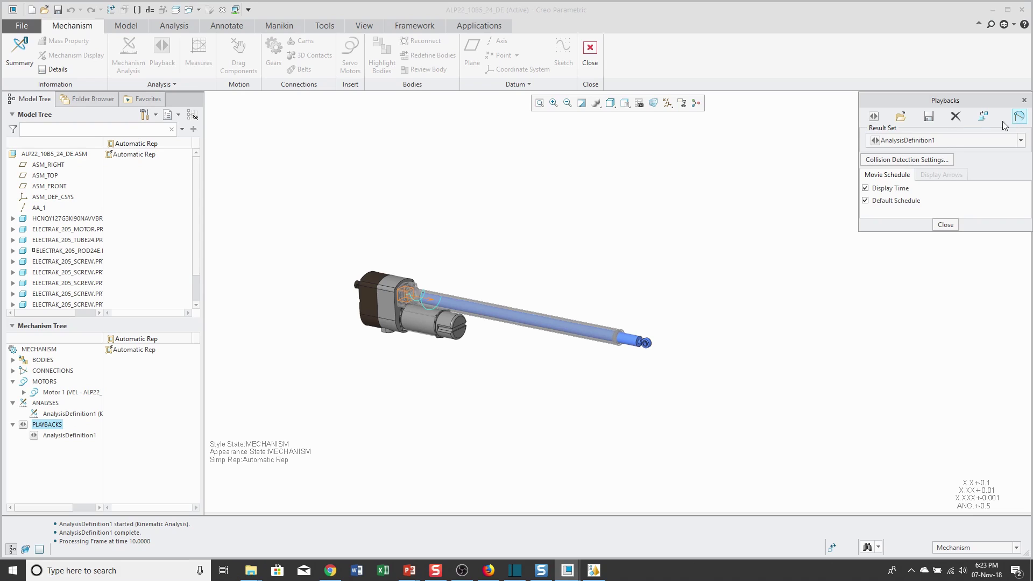
- Try Global collision detection with interfering volumes highlighted, then cancel the changes
{"action": "left_click", "coordinate": [912, 160]}
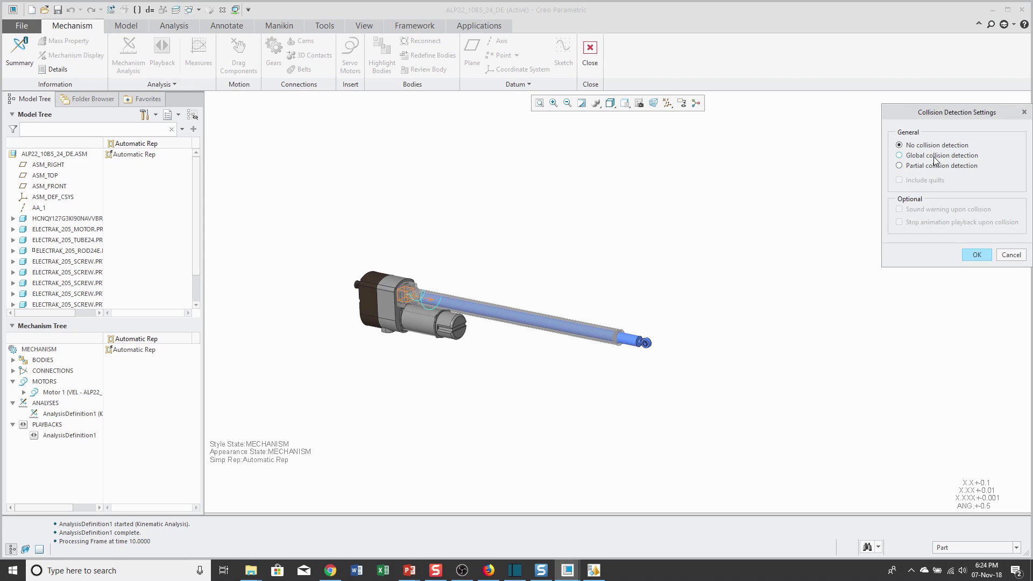
{"action": "left_click", "coordinate": [935, 157]}
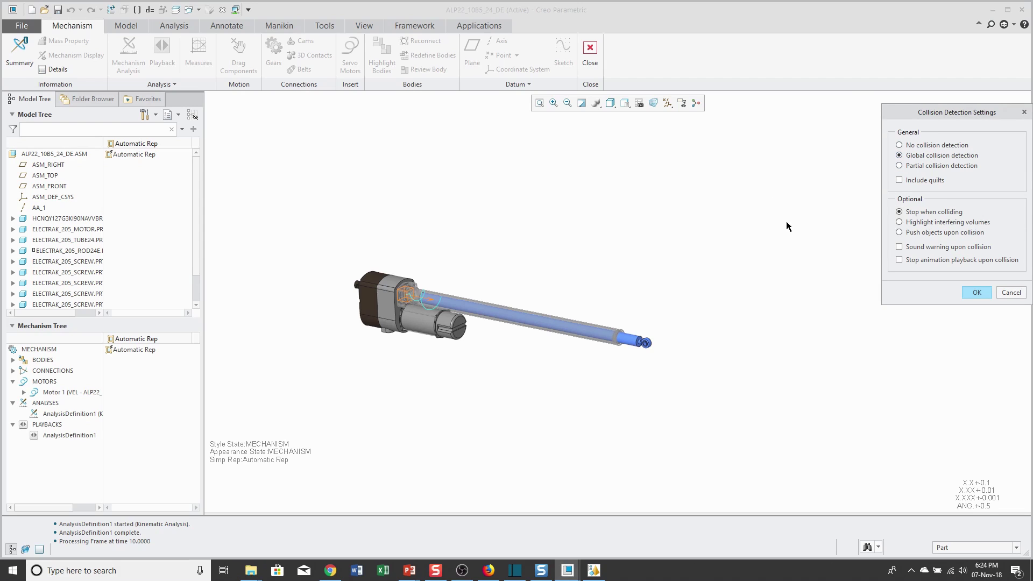
{"action": "left_click", "coordinate": [952, 226]}
{"action": "left_click", "coordinate": [1010, 293]}
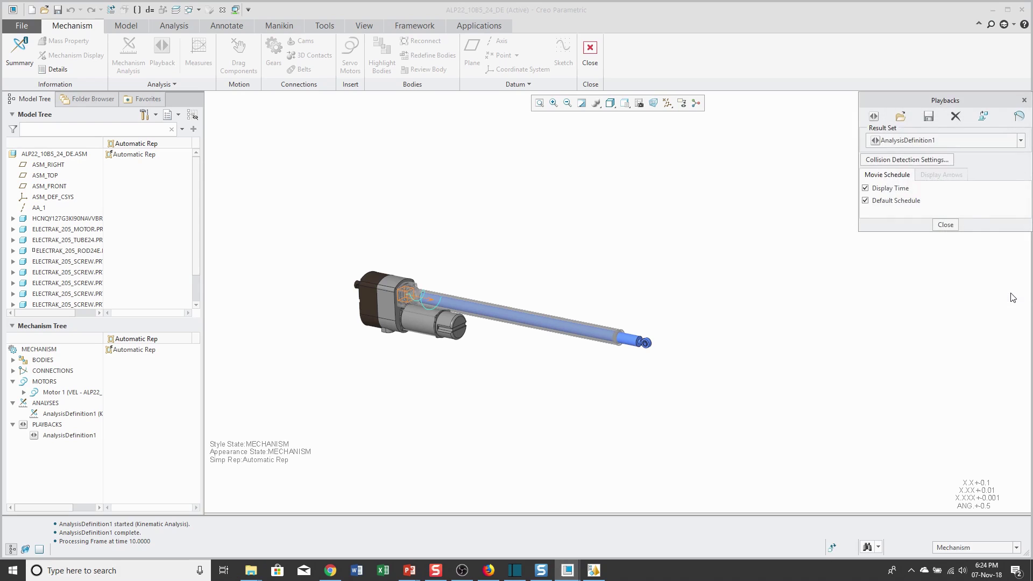
{"action": "left_click", "coordinate": [945, 226]}
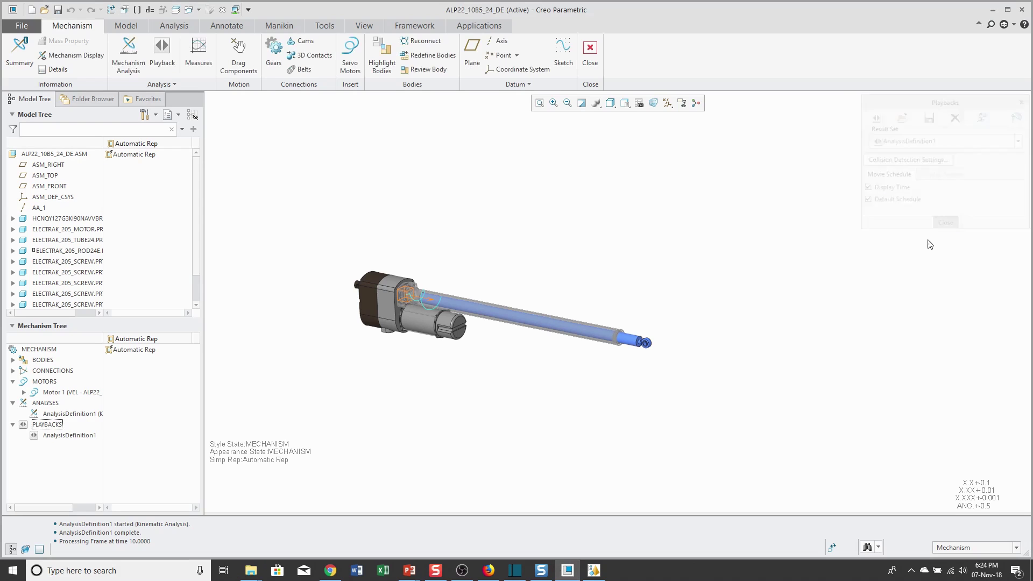
{"action": "scroll", "coordinate": [410, 359], "scroll_direction": "up", "scroll_amount": 2}
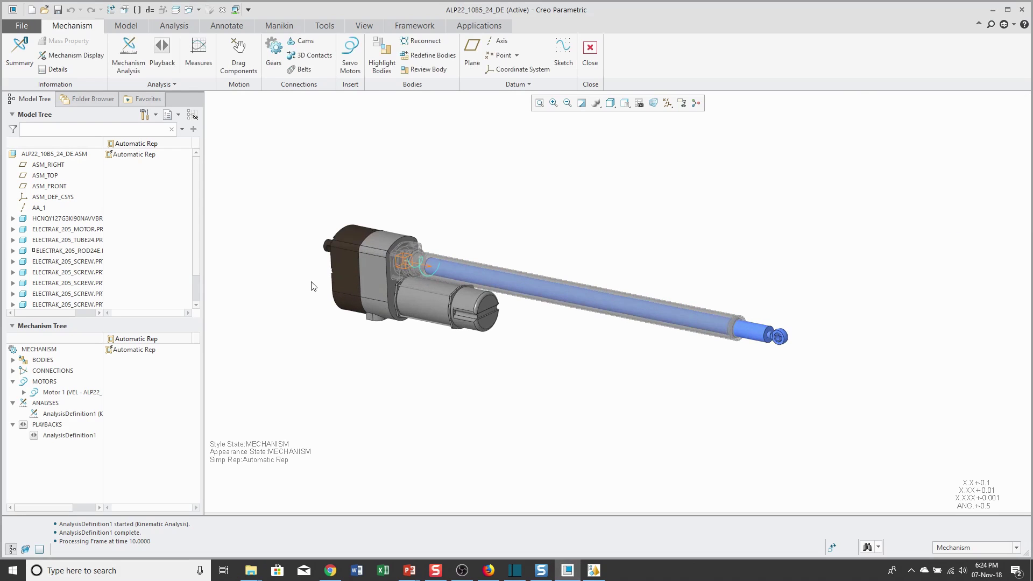
{"action": "scroll", "coordinate": [312, 284], "scroll_direction": "up", "scroll_amount": 1}
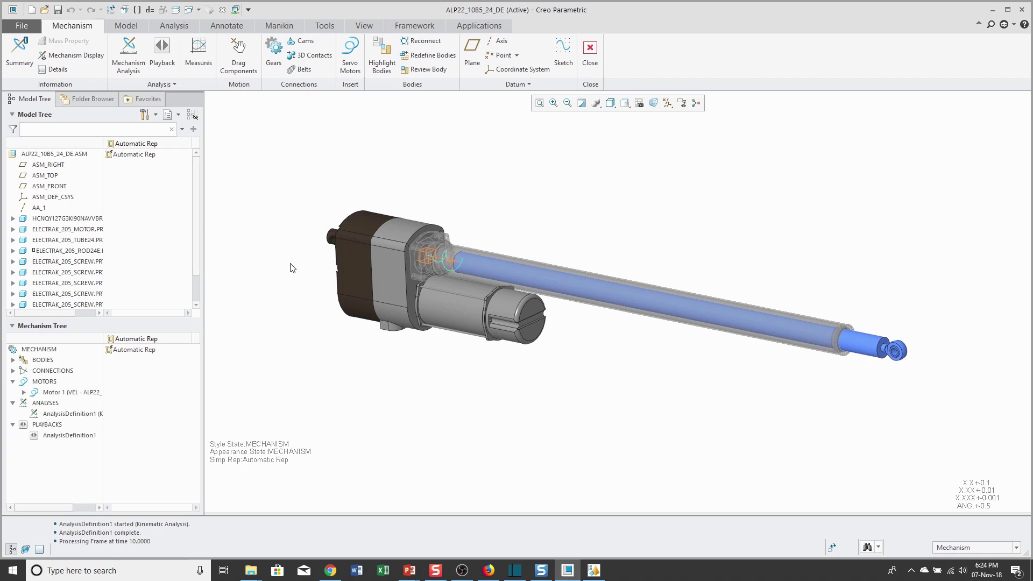
{"action": "left_click", "coordinate": [238, 54]}
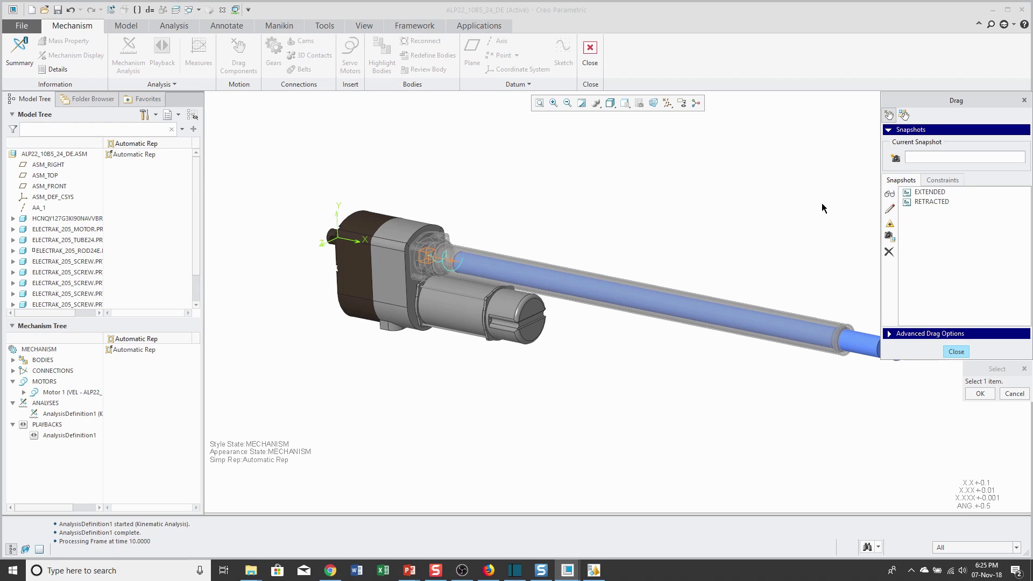
{"action": "left_click", "coordinate": [963, 351]}
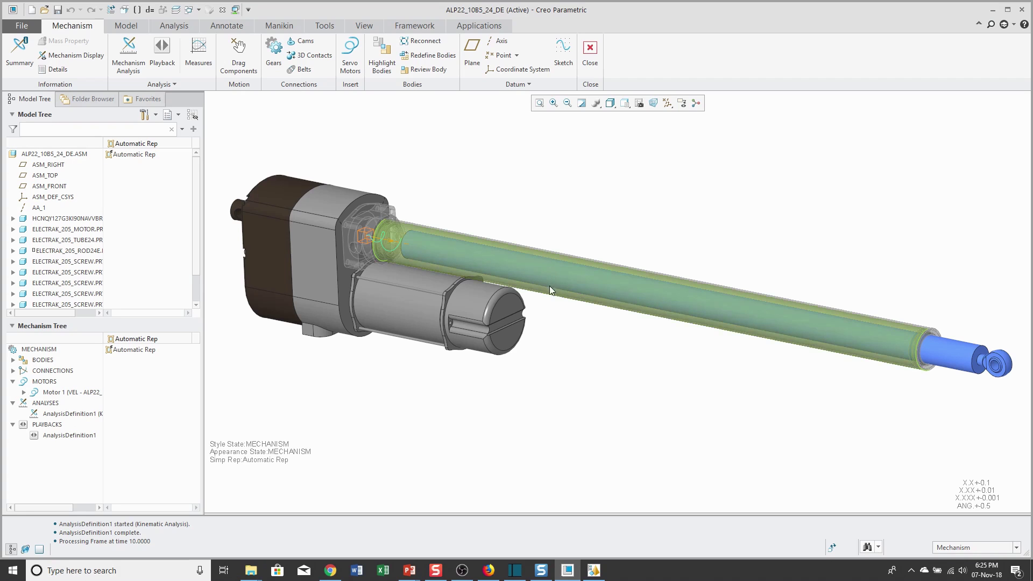
{"action": "left_click", "coordinate": [489, 570]}
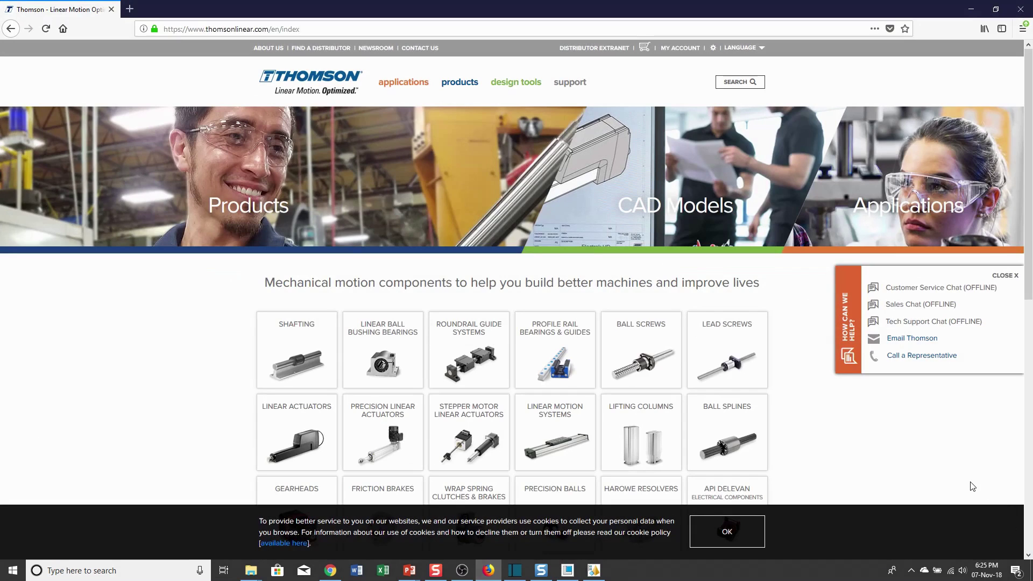